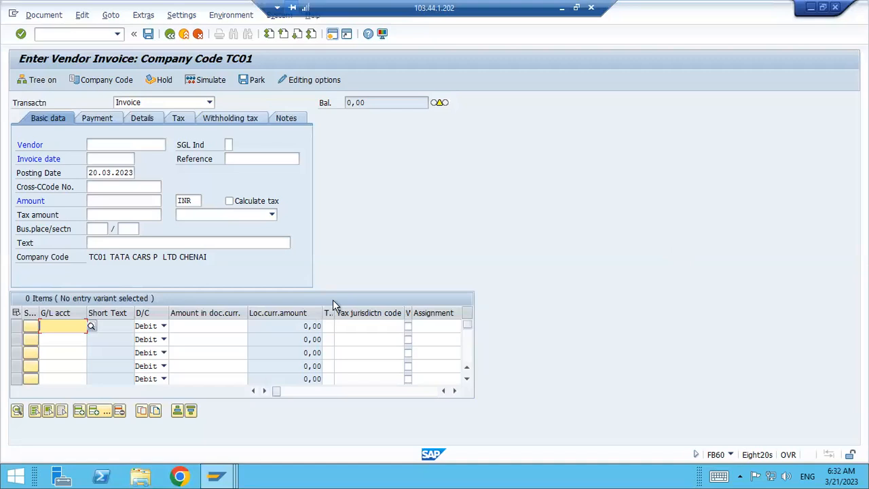
# Review the vendor invoice's basic data fields and the transaction types offered for it
pyautogui.click(121, 144)
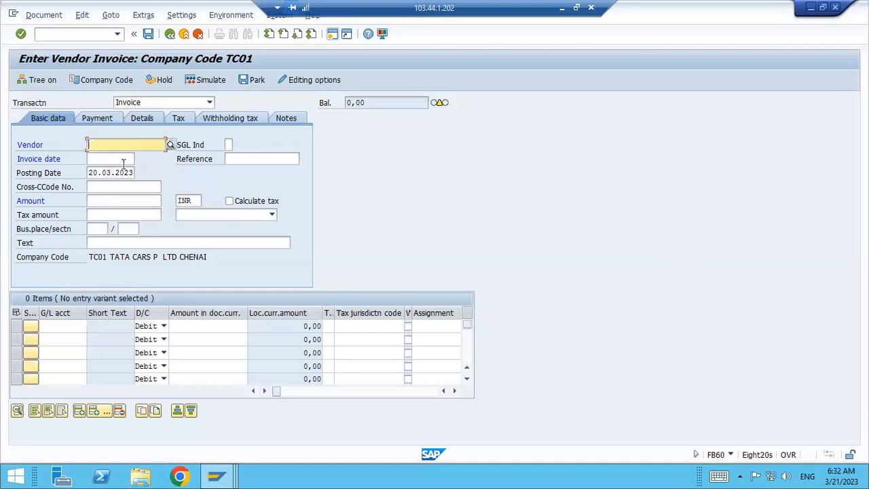
pyautogui.click(123, 162)
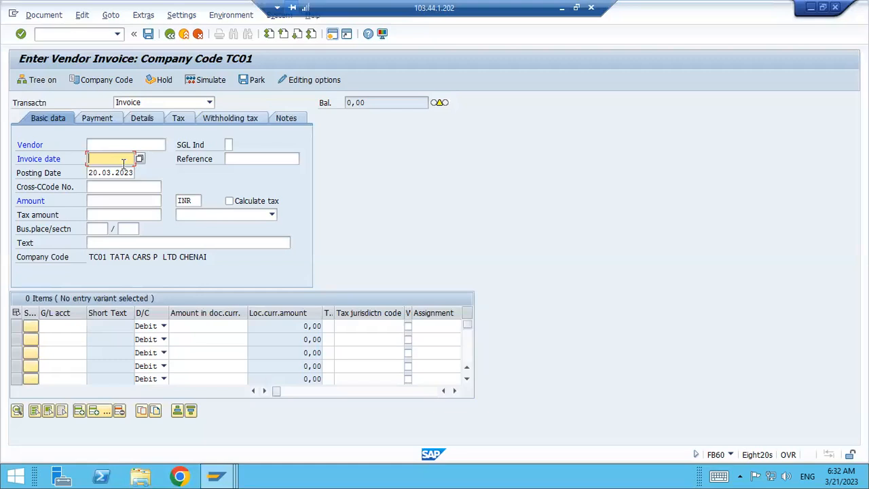
pyautogui.click(562, 8)
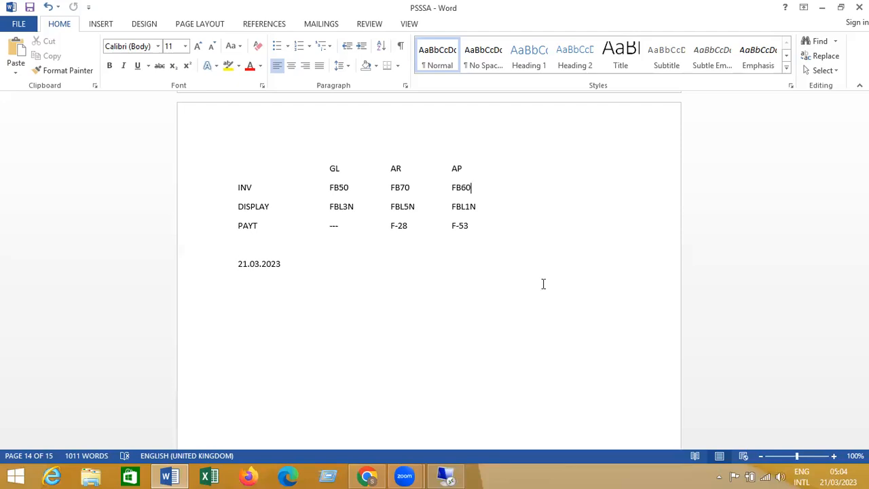
pyautogui.click(461, 474)
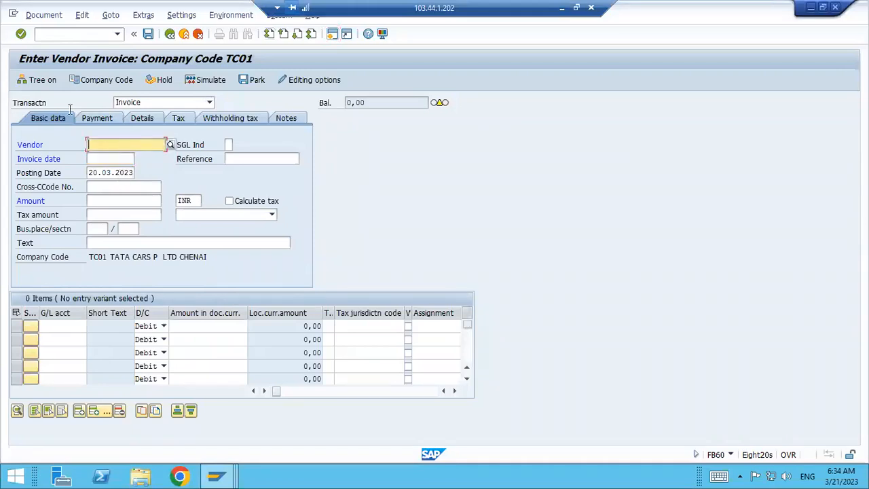
pyautogui.click(210, 103)
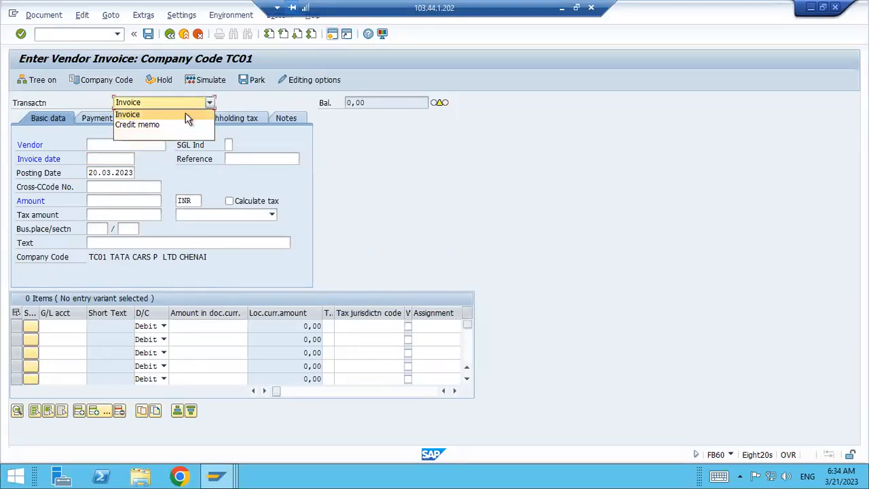
pyautogui.click(210, 105)
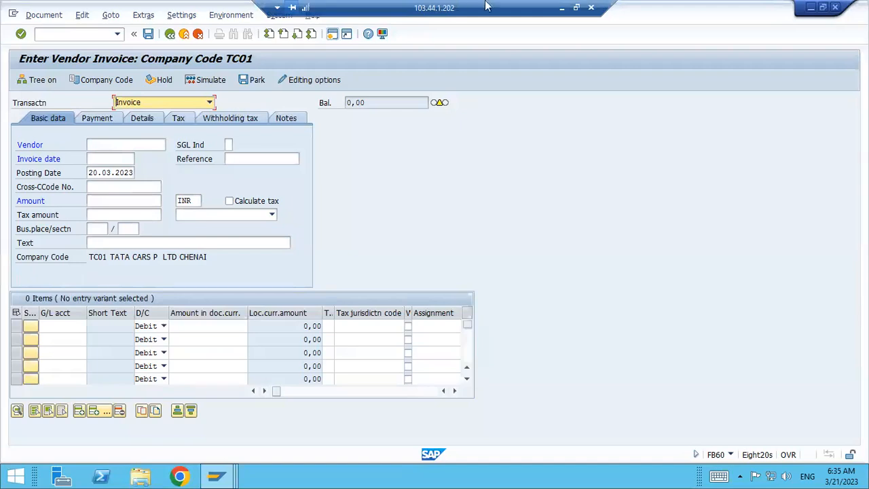
# Switch to the Word notes and add the line "1000 – 800 FI/ 200 – CO" below the date 21.03.2023
pyautogui.click(560, 8)
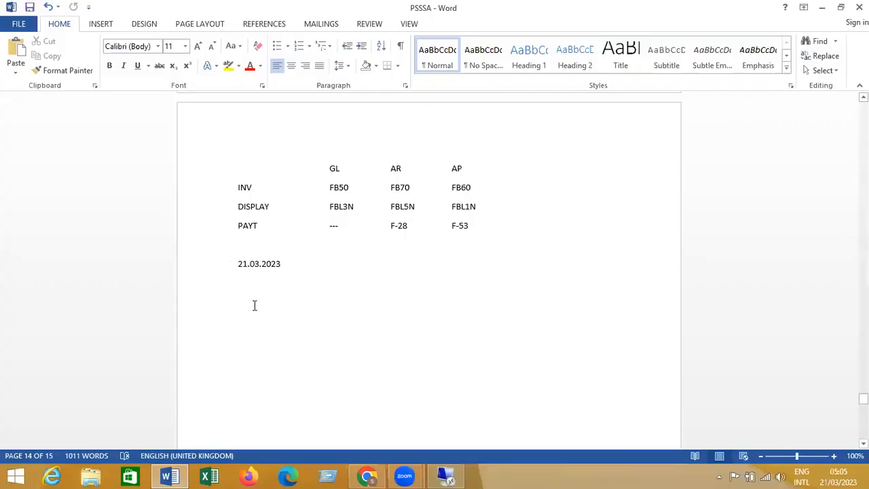
pyautogui.write('1000 ')
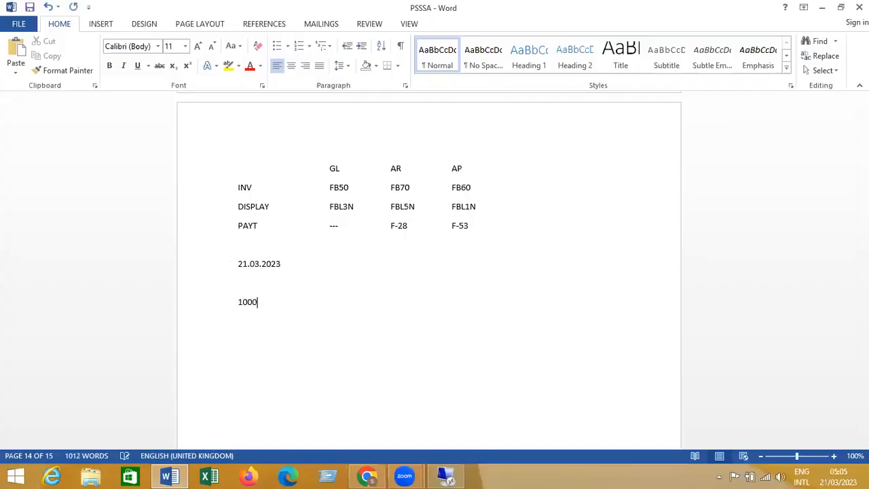
pyautogui.write('- ')
pyautogui.write('800')
pyautogui.write(' fi.')
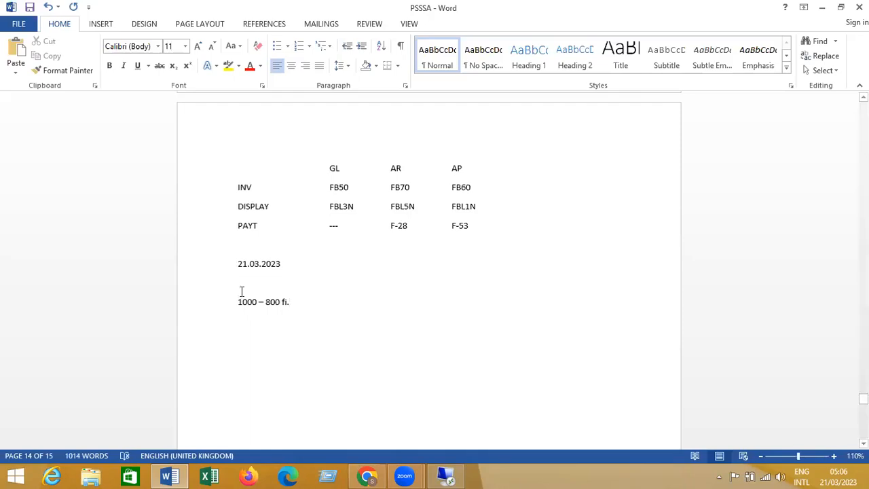
pyautogui.scroll(1, 242, 291)
pyautogui.press('BackSpace')
pyautogui.press('BackSpace')
pyautogui.press('BackSpace')
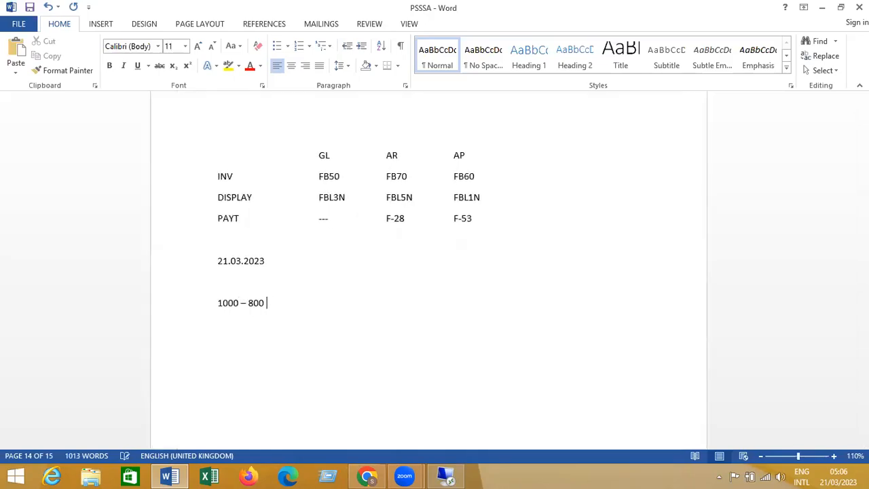
pyautogui.write('FI/')
pyautogui.write(' 2')
pyautogui.write('00 - C')
pyautogui.write('O')
# Add the line "10 PEN = 4 +2+2+2" below the FI/CO line
pyautogui.write('10 ')
pyautogui.write(' PEN  ')
pyautogui.write('= ')
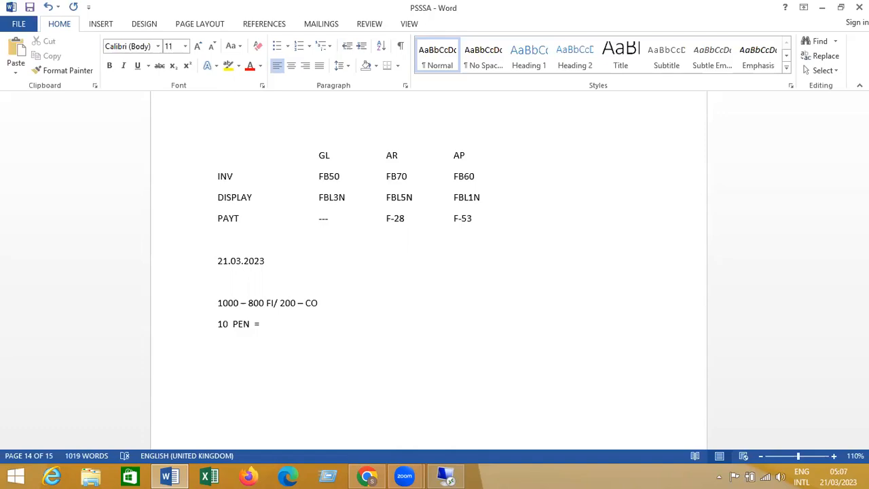
pyautogui.write('4 +2+2')
pyautogui.press('Left')
pyautogui.press('Left')
pyautogui.press('Left')
pyautogui.press('Left')
pyautogui.press('BackSpace')
pyautogui.click(274, 324)
pyautogui.press('Right')
pyautogui.write('+2')
# Leave a blank line and add "PP – MM- CO" below the pen calculation
pyautogui.press('Return')
pyautogui.press('Return')
pyautogui.write('PP +')
pyautogui.press('BackSpace')
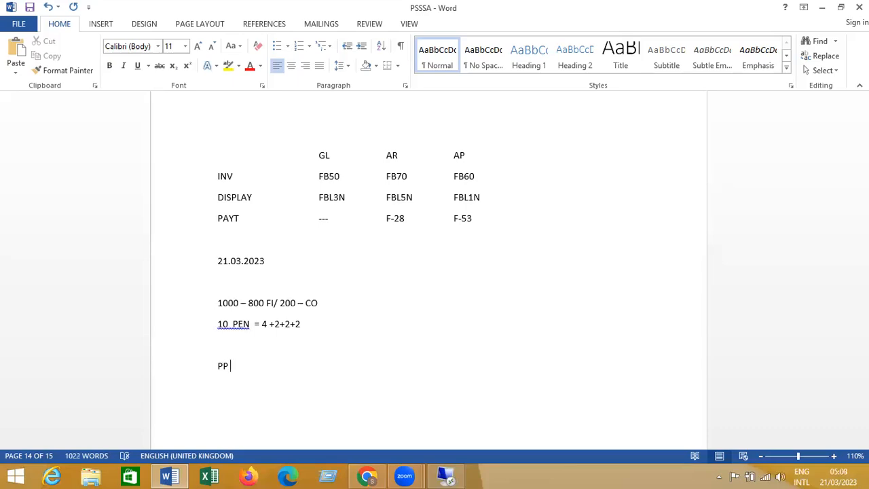
pyautogui.write('- MM- CO')
pyautogui.click(287, 368)
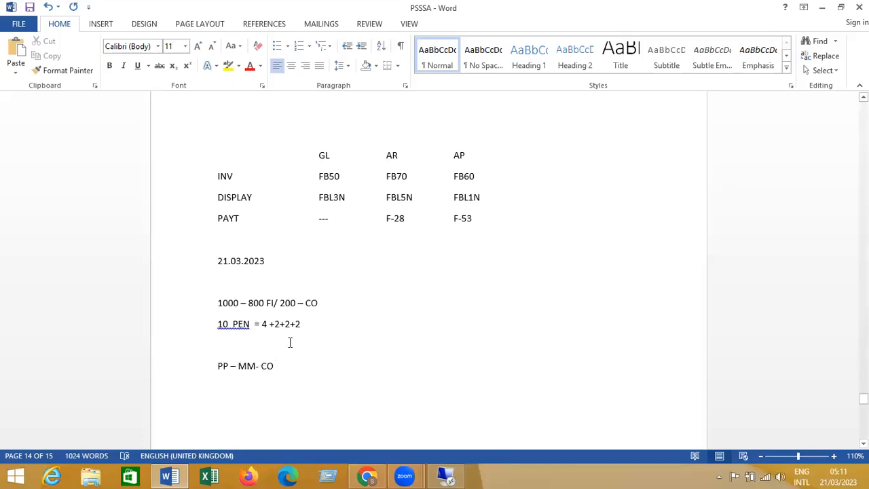
pyautogui.write('- PS')
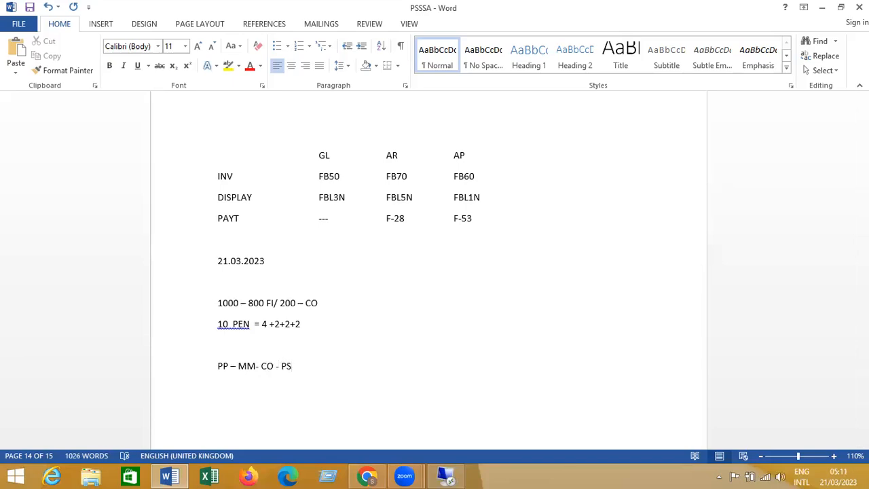
pyautogui.press('BackSpace')
pyautogui.press('BackSpace')
pyautogui.press('BackSpace')
# Switch back to SAP and start transaction FS00 in the purchase order session to edit G/L accounts centrally
pyautogui.click(443, 476)
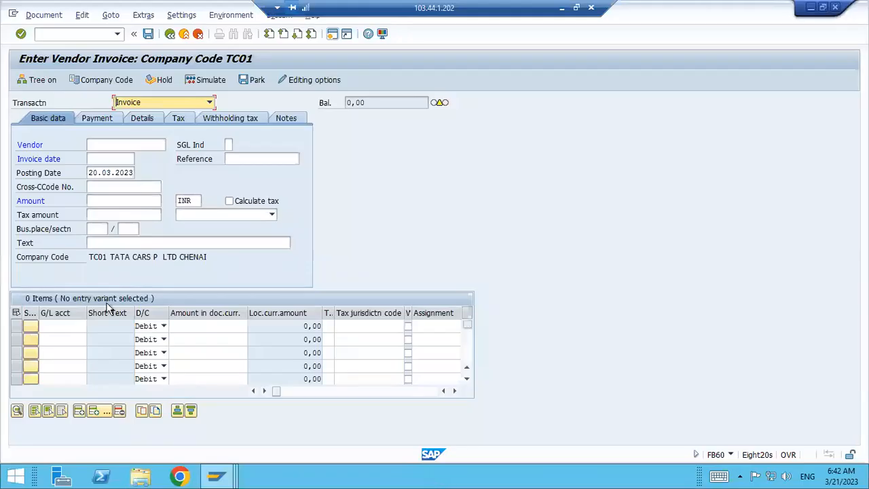
pyautogui.click(190, 328)
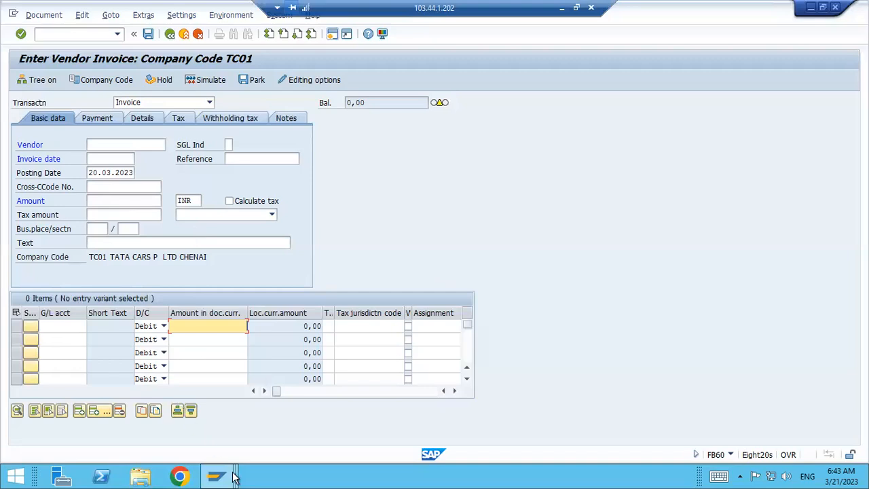
pyautogui.moveTo(231, 477)
pyautogui.click(326, 406)
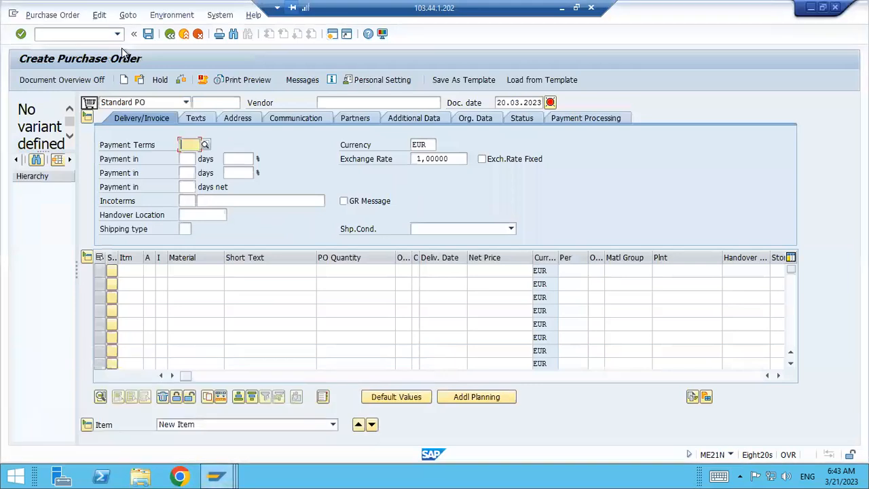
pyautogui.click(99, 34)
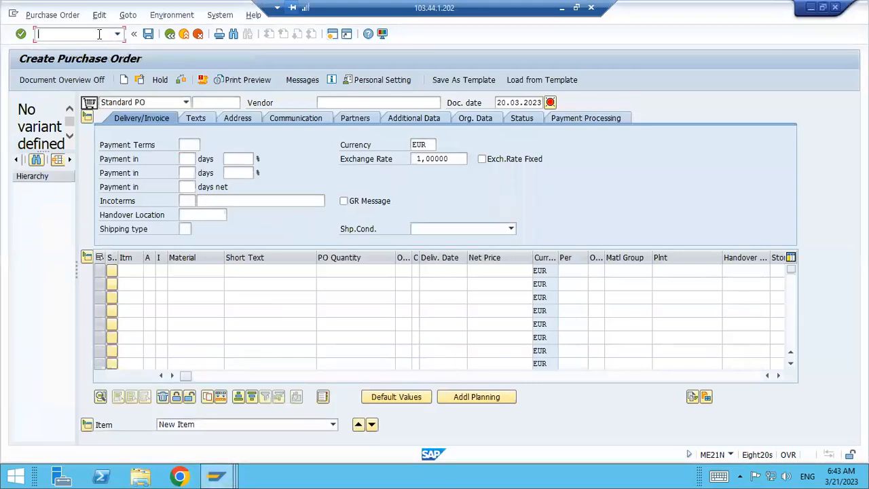
pyautogui.write('/nme21n')
pyautogui.press('Return')
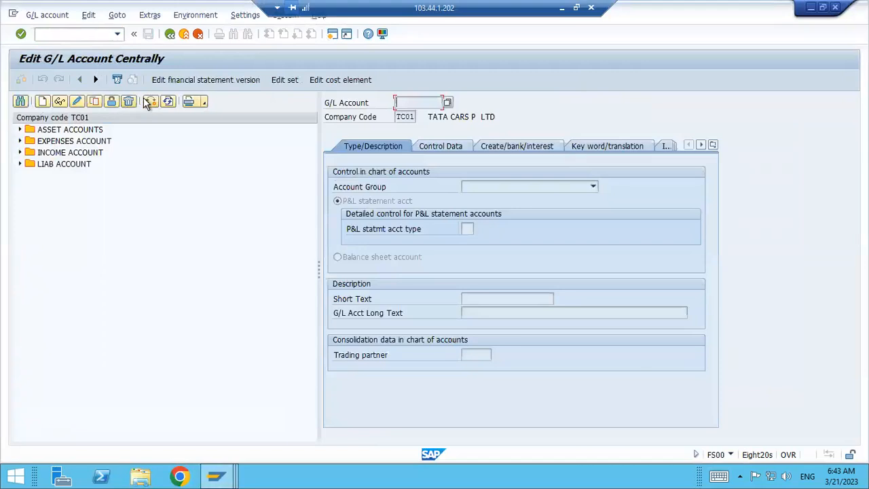
# Change the company code of the G/L account list to 1000
pyautogui.click(144, 99)
pyautogui.write('1000')
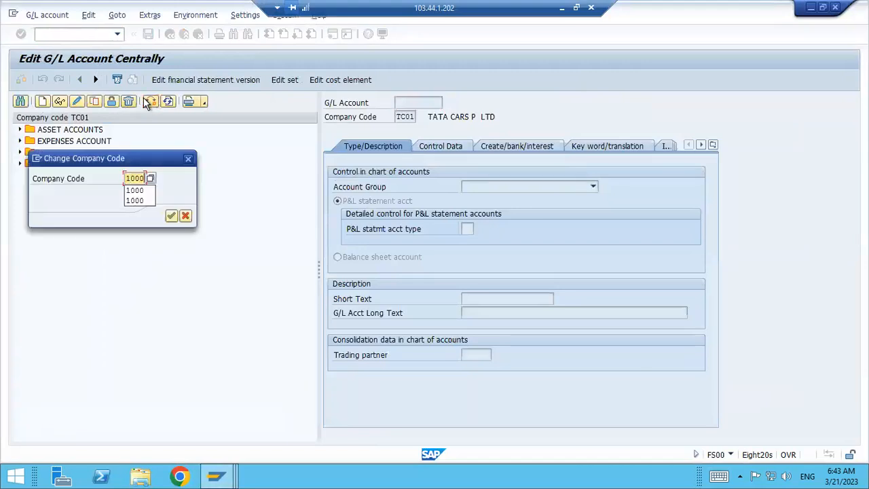
pyautogui.press('Return')
pyautogui.press('Return')
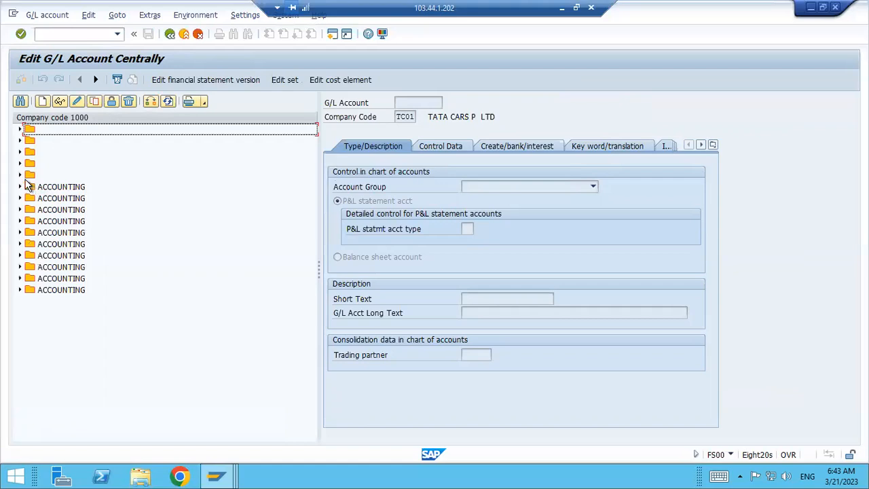
# Expand the unnamed account folders at the start of company code 1000's account list
pyautogui.click(21, 163)
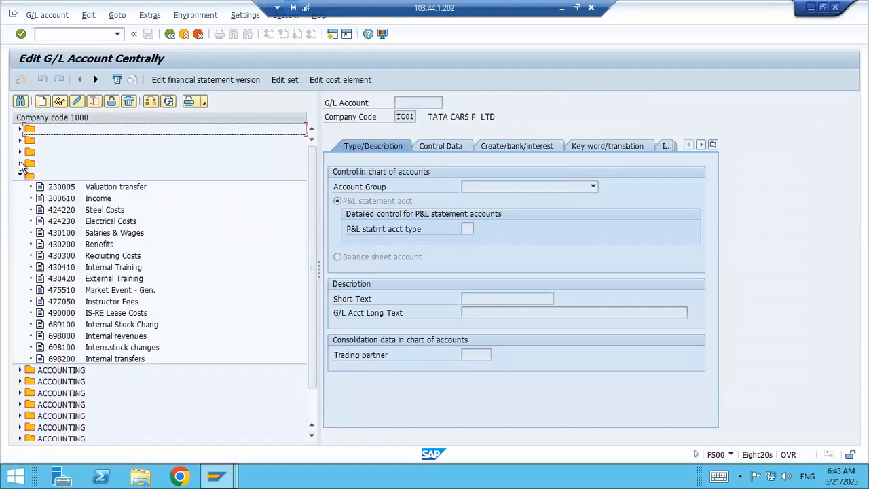
pyautogui.click(21, 152)
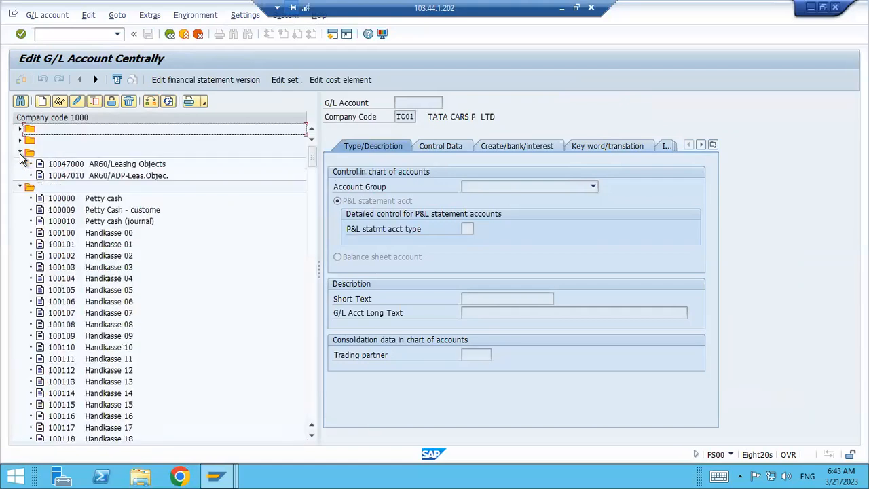
pyautogui.click(20, 140)
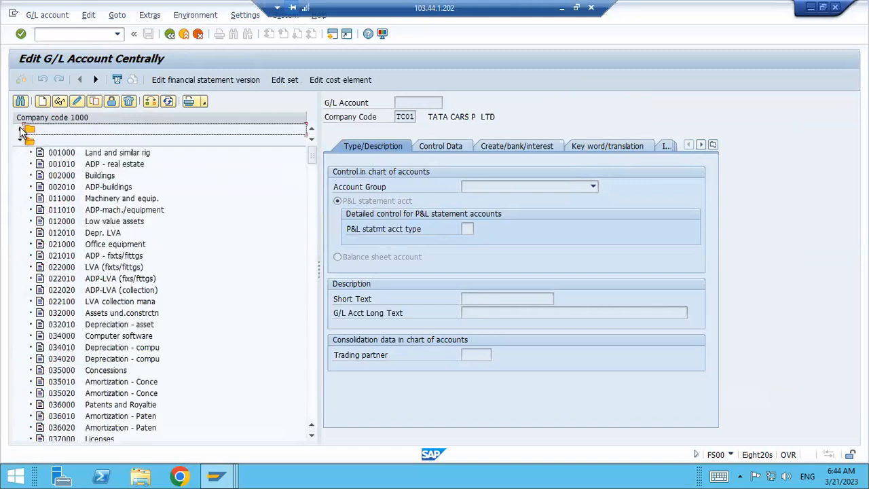
pyautogui.click(21, 129)
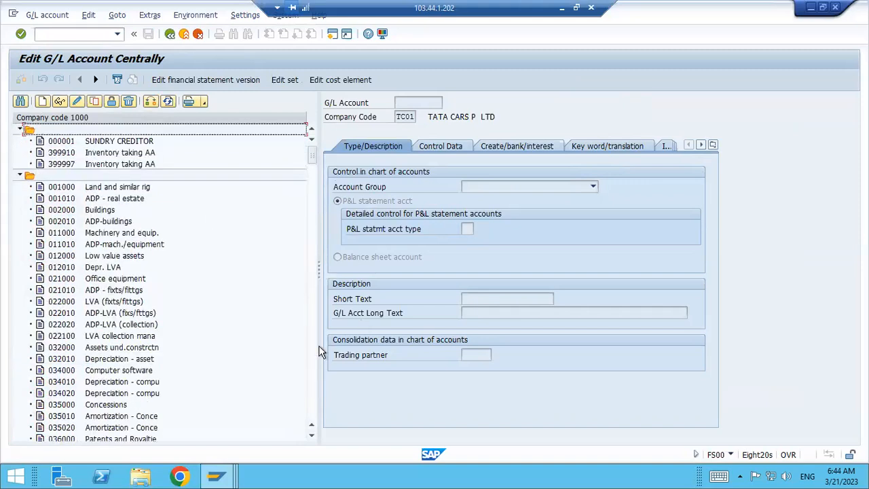
# Look through the G/L accounts in the expanded folders, from fixed assets to petty cash and bank accounts
pyautogui.click(313, 366)
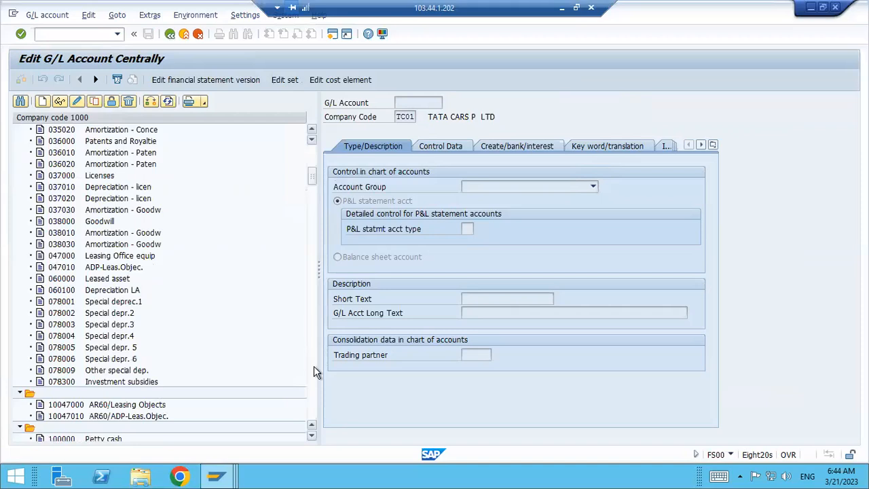
pyautogui.click(313, 366)
pyautogui.click(314, 367)
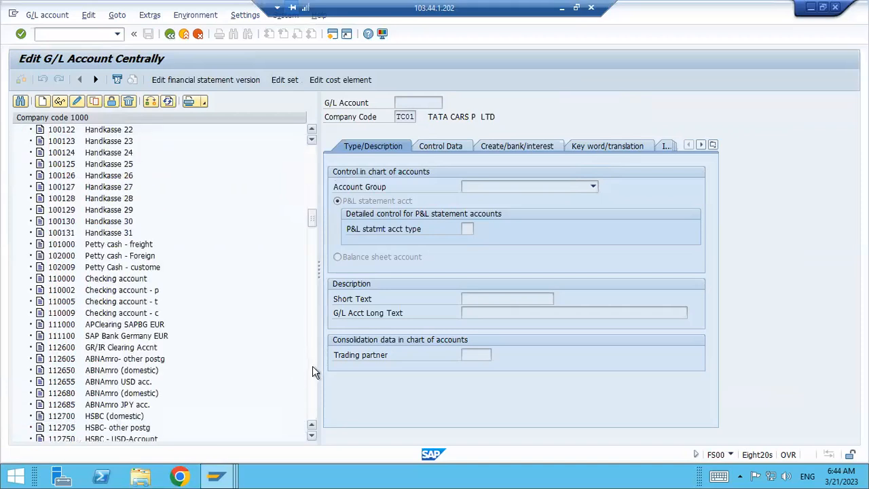
pyautogui.click(314, 372)
pyautogui.click(314, 372)
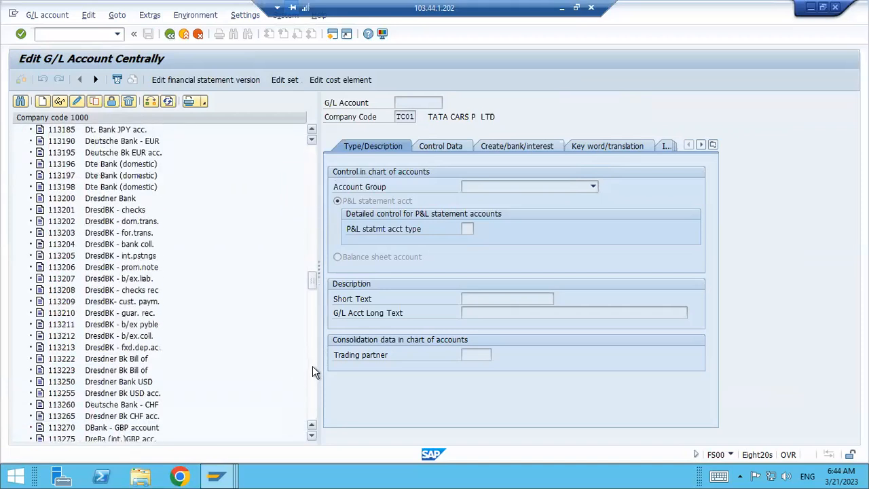
pyautogui.click(313, 372)
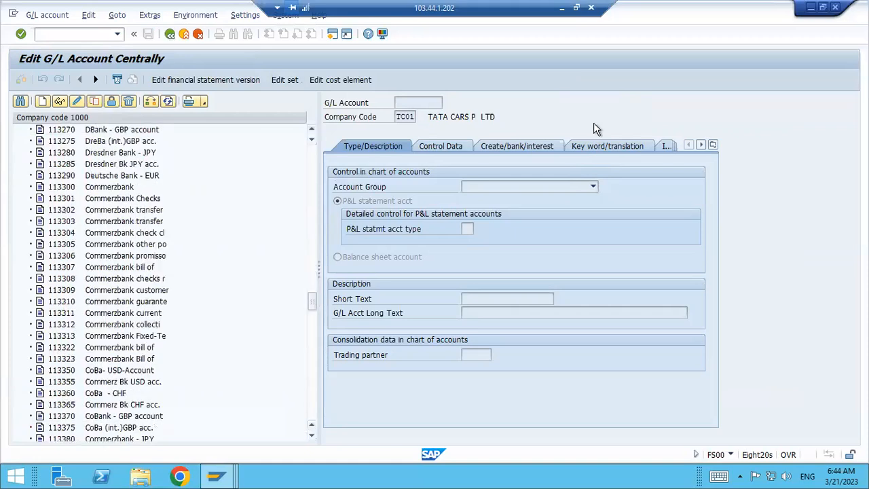
pyautogui.click(313, 387)
pyautogui.click(314, 392)
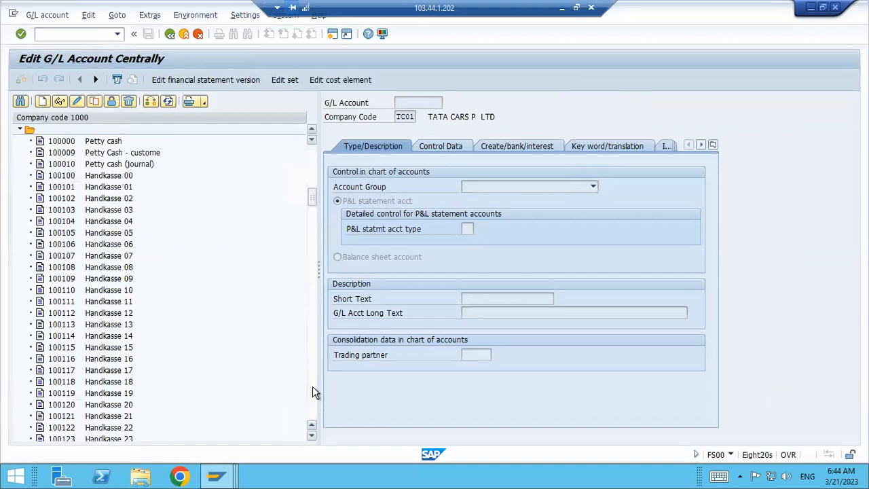
pyautogui.click(314, 392)
pyautogui.click(314, 392)
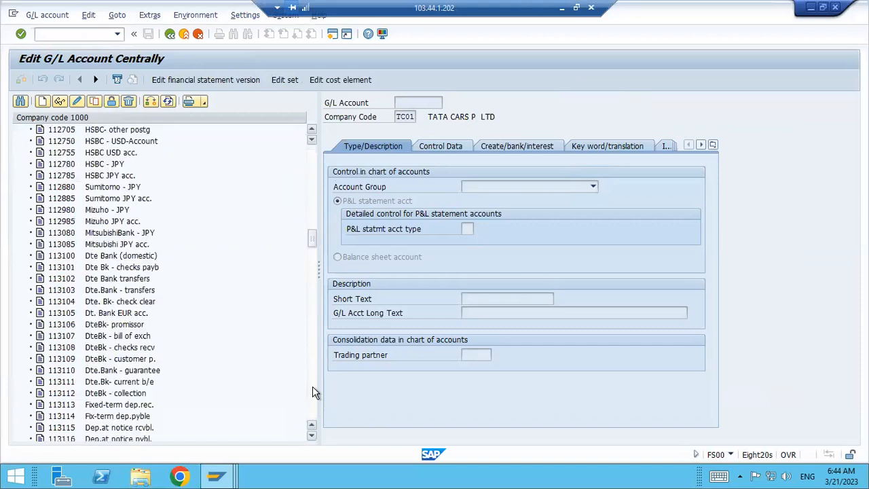
pyautogui.click(314, 391)
pyautogui.click(315, 392)
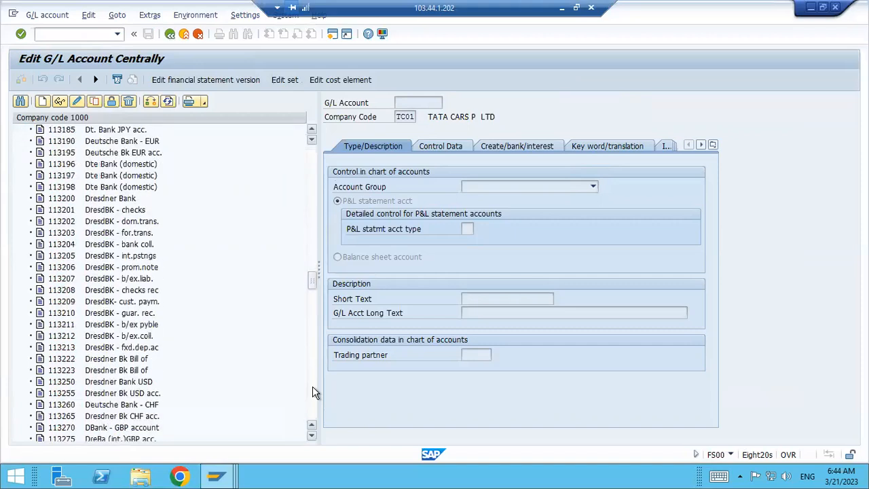
pyautogui.click(315, 392)
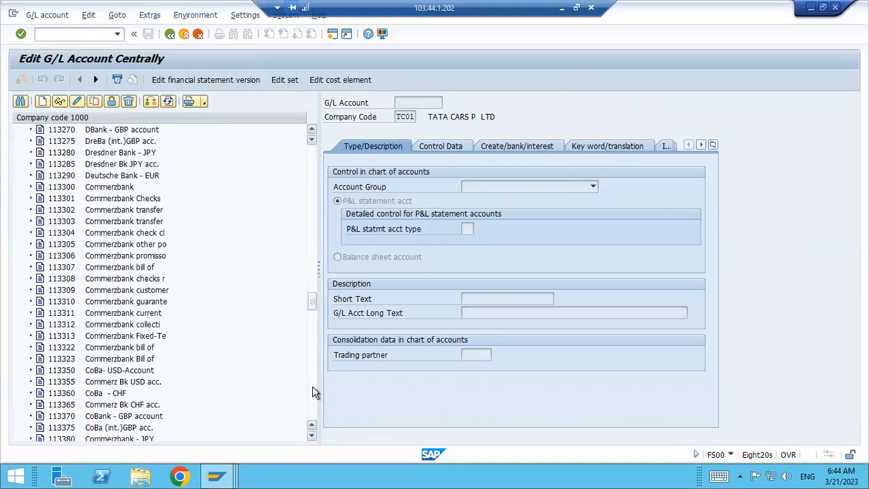
pyautogui.click(314, 392)
pyautogui.click(315, 392)
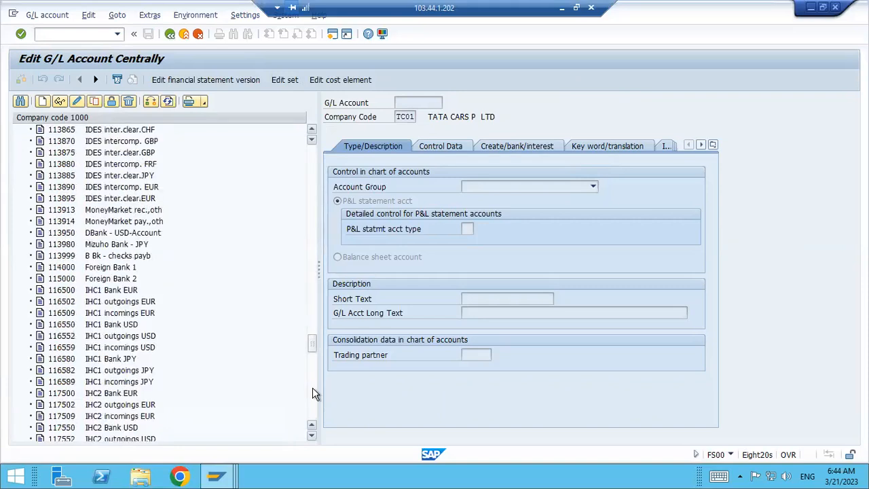
pyautogui.click(311, 399)
pyautogui.click(309, 400)
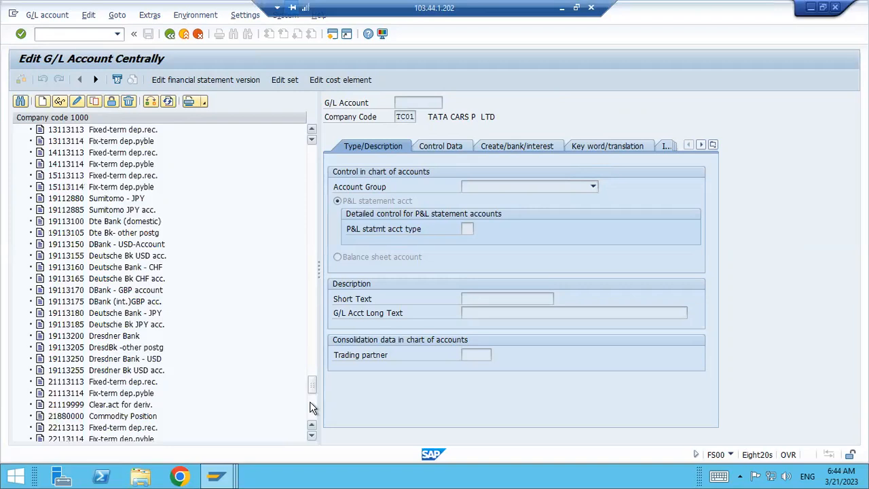
# Expand the first ACCOUNTING folder in company code 1000's account list and look through its accounts to the end of the list
pyautogui.click(310, 402)
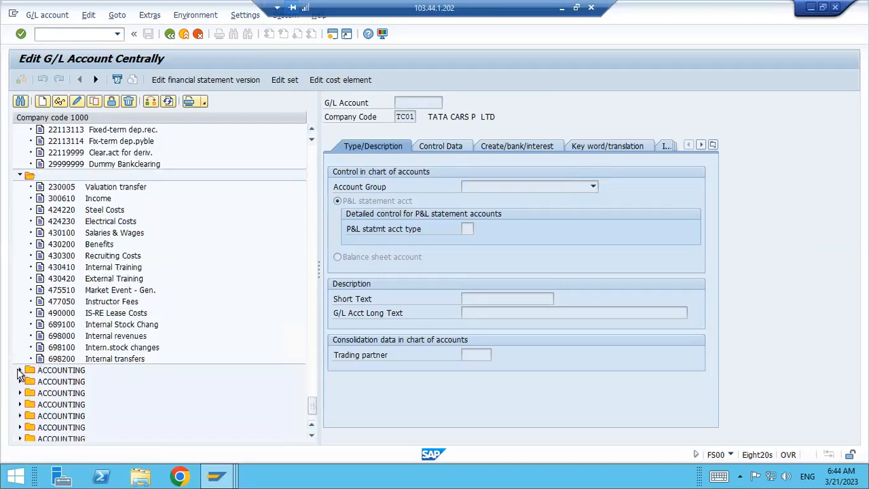
pyautogui.click(19, 371)
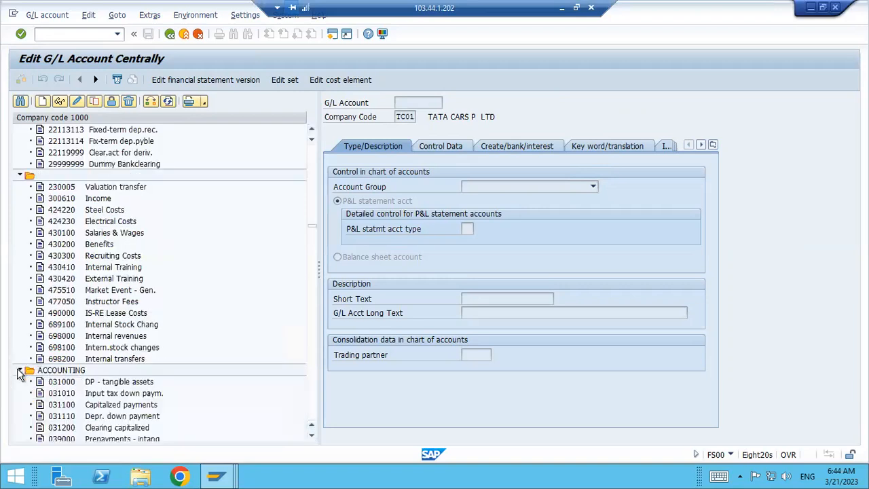
pyautogui.click(313, 420)
pyautogui.click(312, 419)
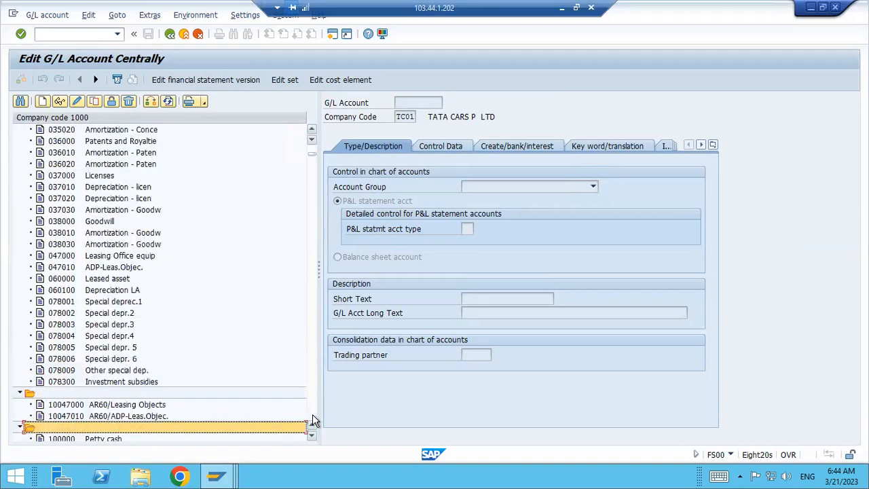
pyautogui.click(313, 418)
pyautogui.click(313, 418)
pyautogui.click(313, 418)
pyautogui.click(313, 418)
pyautogui.click(313, 418)
pyautogui.click(313, 418)
pyautogui.click(313, 419)
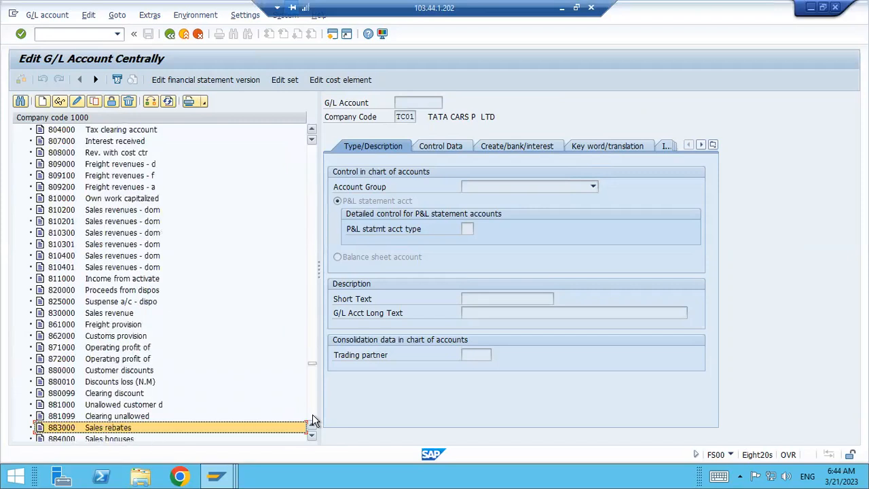
pyautogui.click(313, 418)
pyautogui.click(314, 420)
pyautogui.press('End')
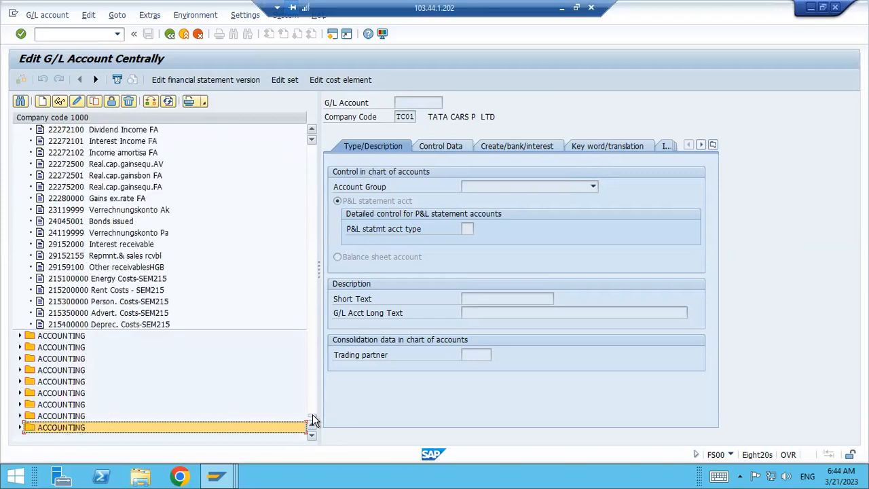
# Expand several of the remaining ACCOUNTING folders at the end of company code 1000's account list
pyautogui.click(20, 405)
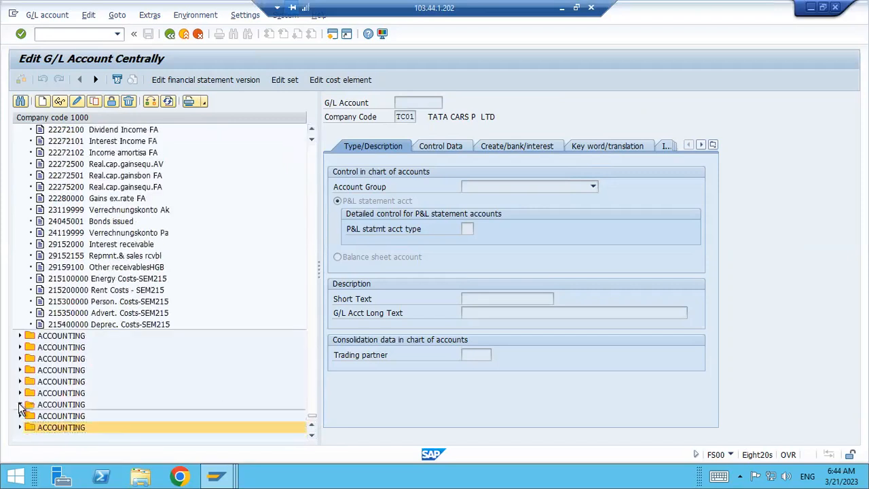
pyautogui.click(20, 382)
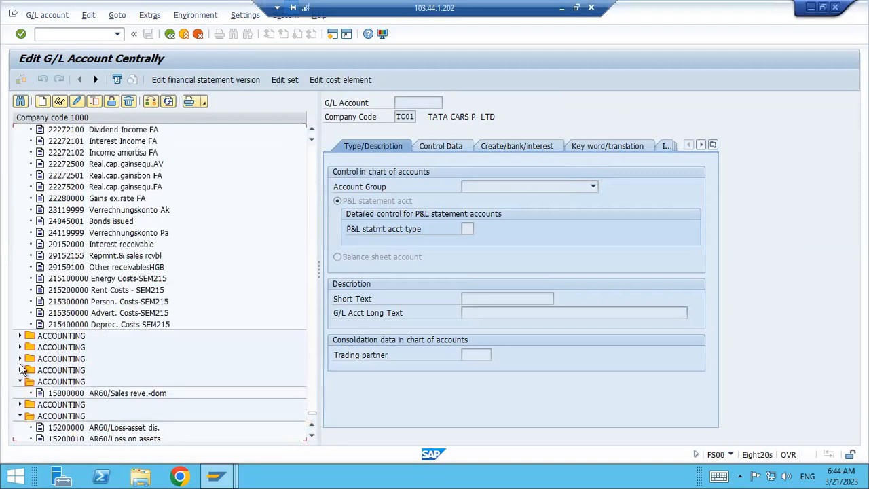
pyautogui.click(21, 362)
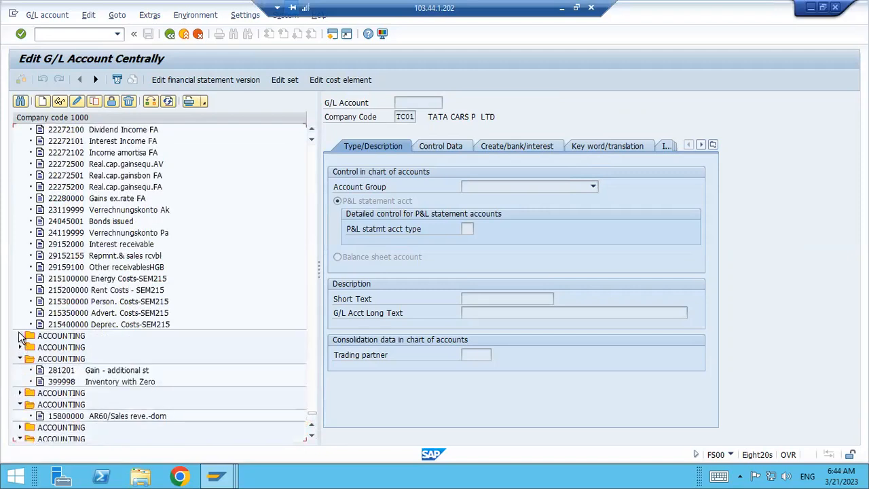
pyautogui.click(20, 337)
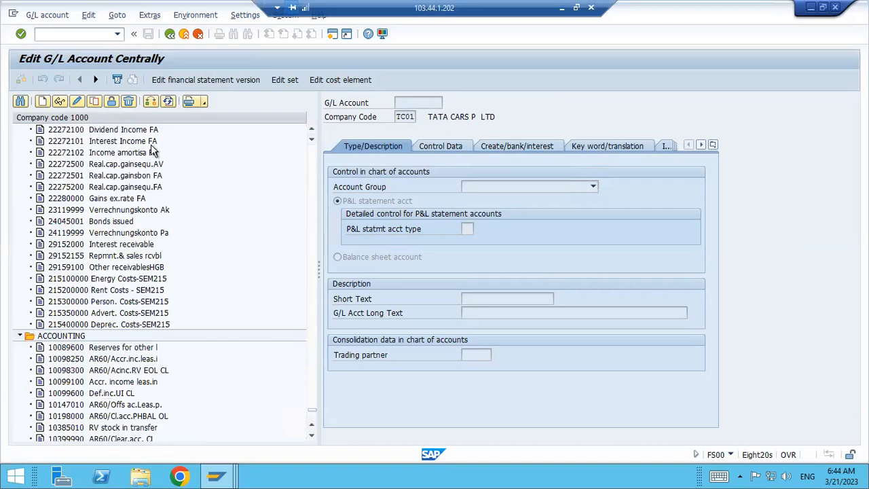
# Change the company code of the G/L account list to 0001
pyautogui.click(151, 102)
pyautogui.write('0001')
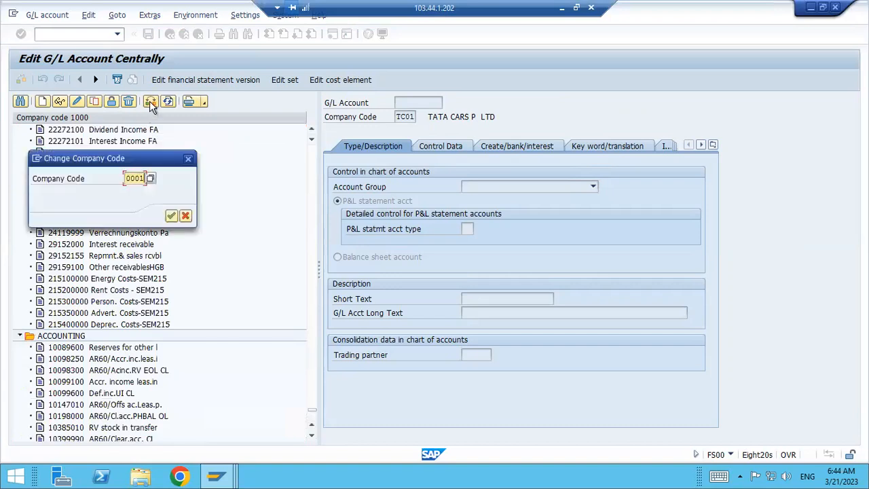
pyautogui.press('Return')
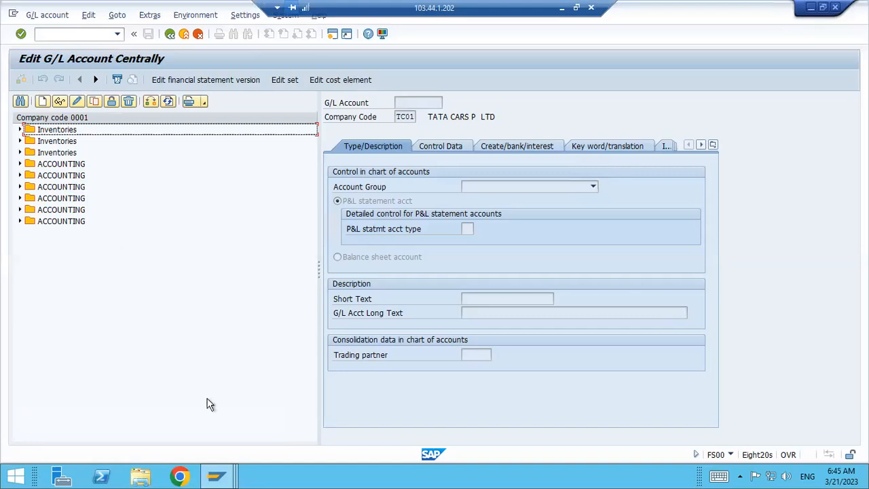
# Switch to the vendor invoice session and start transaction F-53 there to post outgoing payments
pyautogui.moveTo(225, 477)
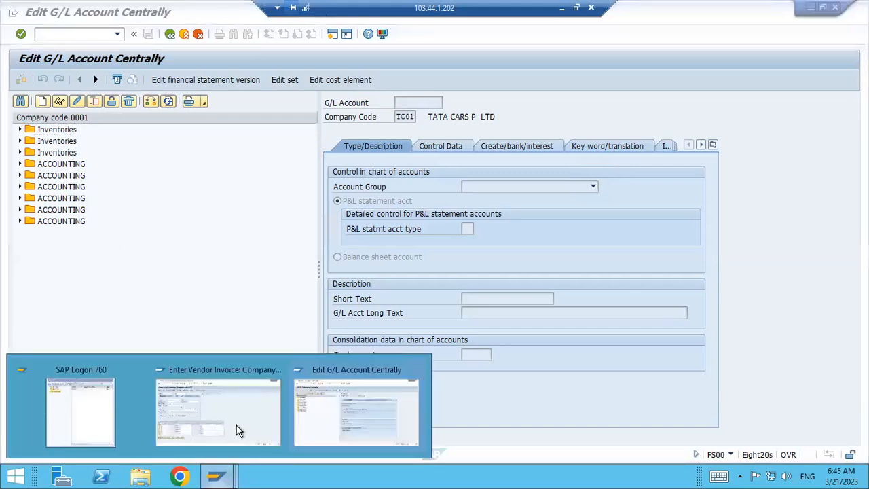
pyautogui.click(237, 431)
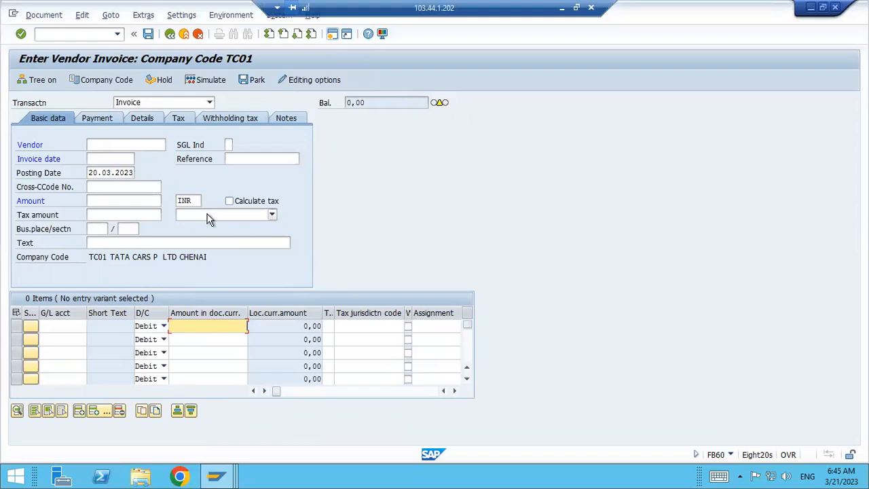
pyautogui.click(65, 327)
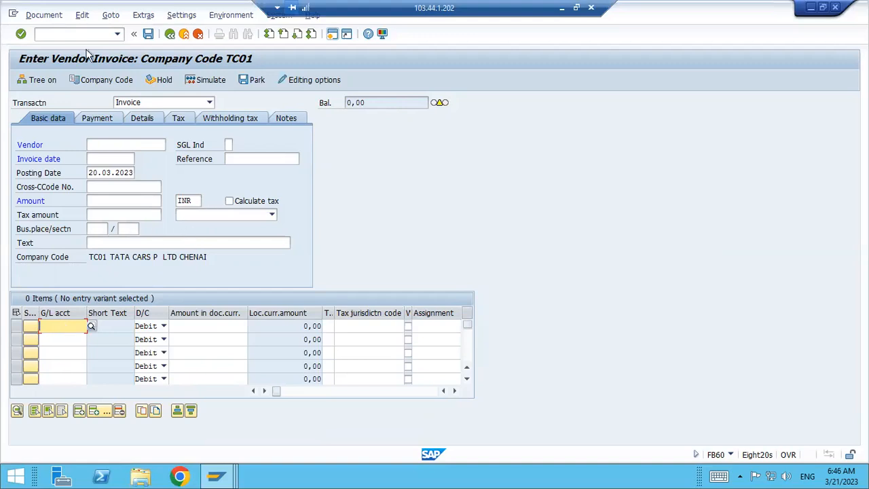
pyautogui.click(75, 33)
pyautogui.write('/')
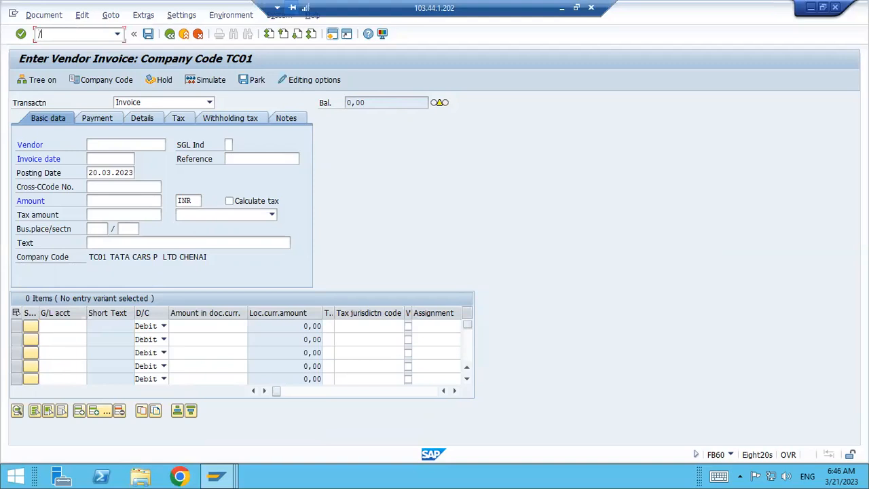
pyautogui.write('NF-53')
pyautogui.press('Return')
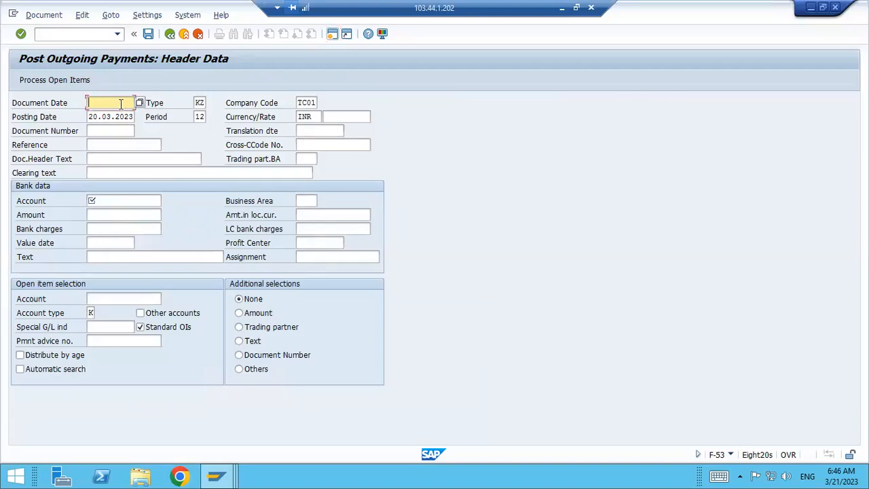
# Enter GHGHFG as the document header text of the outgoing payment, replacing the numeric entry
pyautogui.click(128, 161)
pyautogui.write('34545')
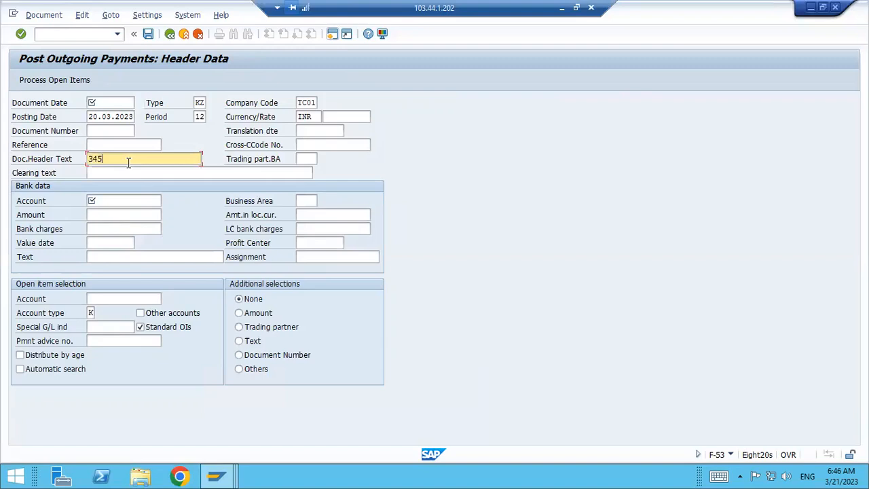
pyautogui.press('BackSpace')
pyautogui.press('BackSpace')
pyautogui.press('BackSpace')
pyautogui.press('BackSpace')
pyautogui.press('BackSpace')
pyautogui.write('GHGHFG')
# Set the document number of the outgoing payment to 111
pyautogui.click(116, 129)
pyautogui.write('111')
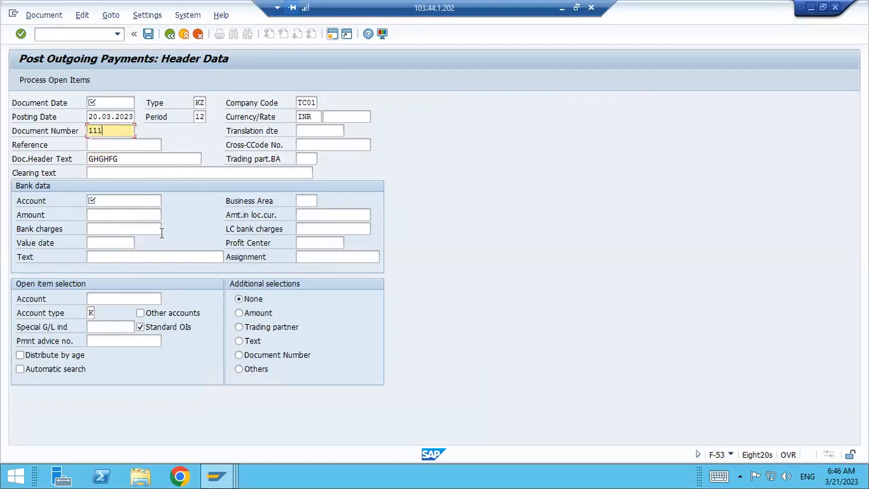
pyautogui.click(142, 197)
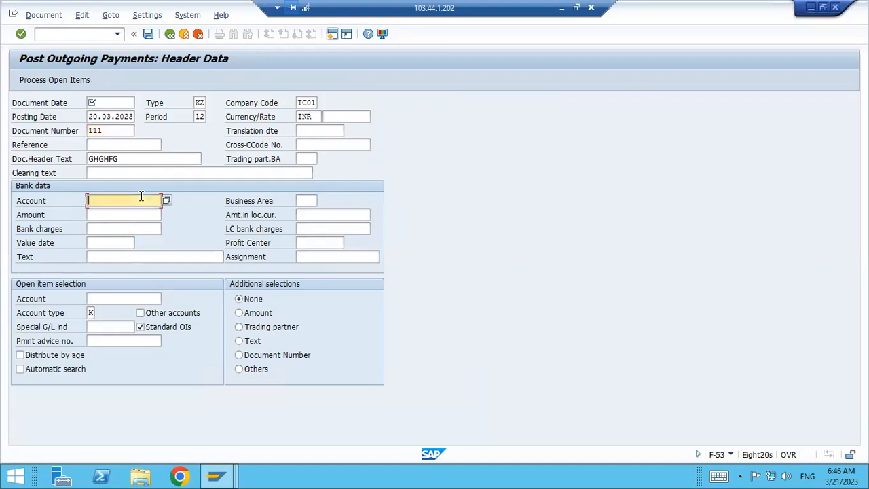
# Clear the document header text of the outgoing payment
pyautogui.click(122, 158)
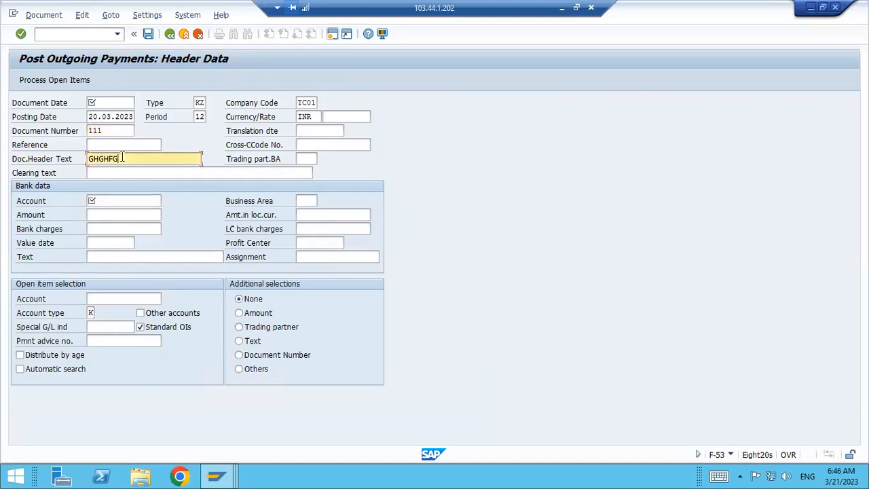
pyautogui.press('BackSpace')
pyautogui.press('BackSpace')
pyautogui.press('BackSpace')
pyautogui.press('BackSpace')
pyautogui.press('BackSpace')
pyautogui.press('BackSpace')
# Set the required document date of the outgoing payment to 20.03.2023 from the calendar
pyautogui.click(107, 100)
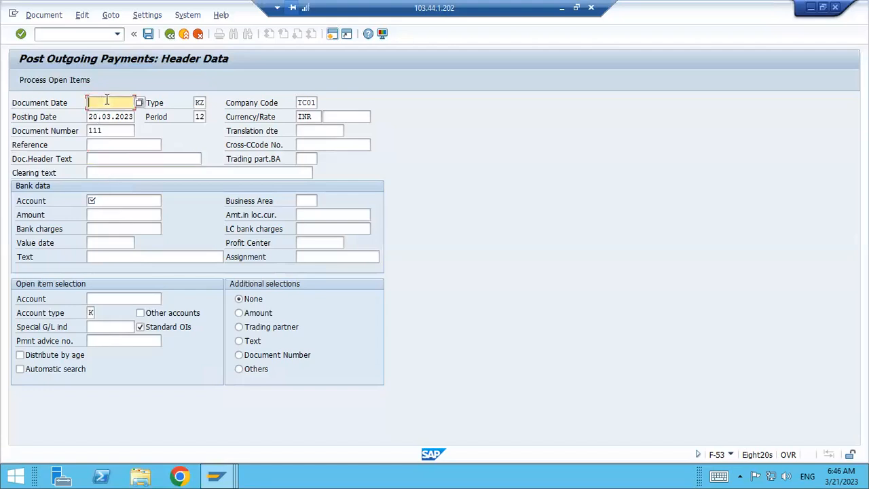
pyautogui.press('Return')
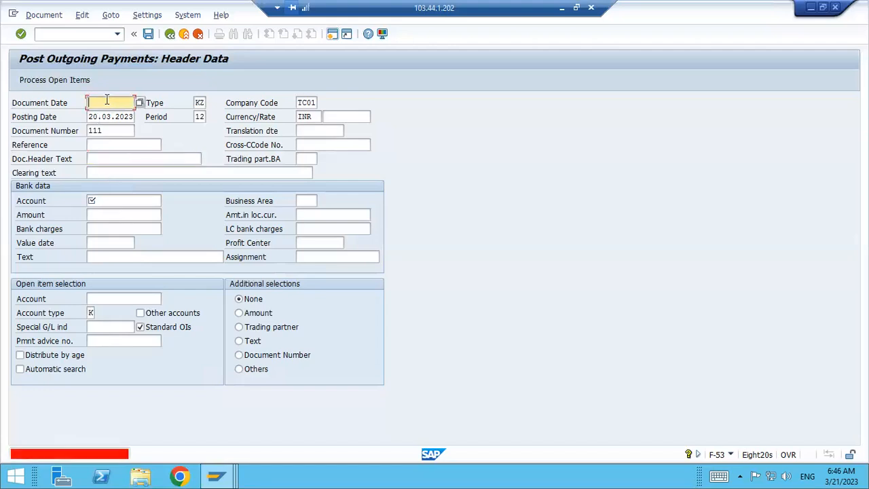
pyautogui.click(117, 148)
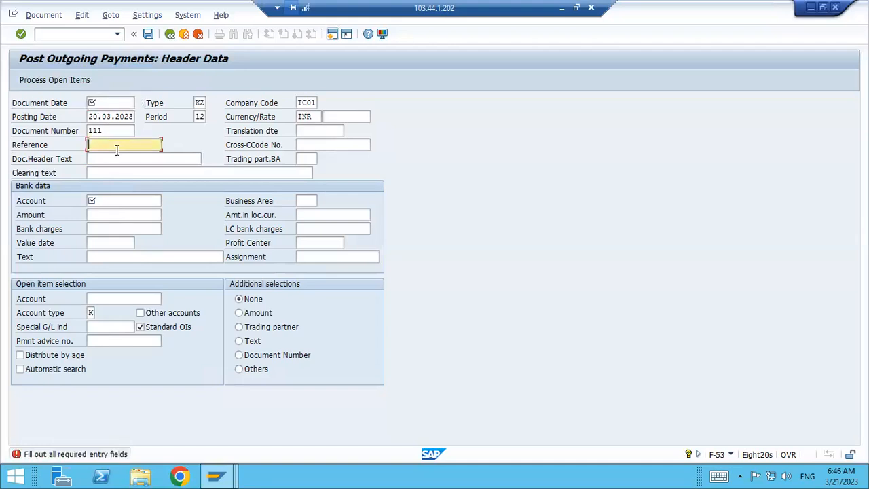
pyautogui.click(108, 102)
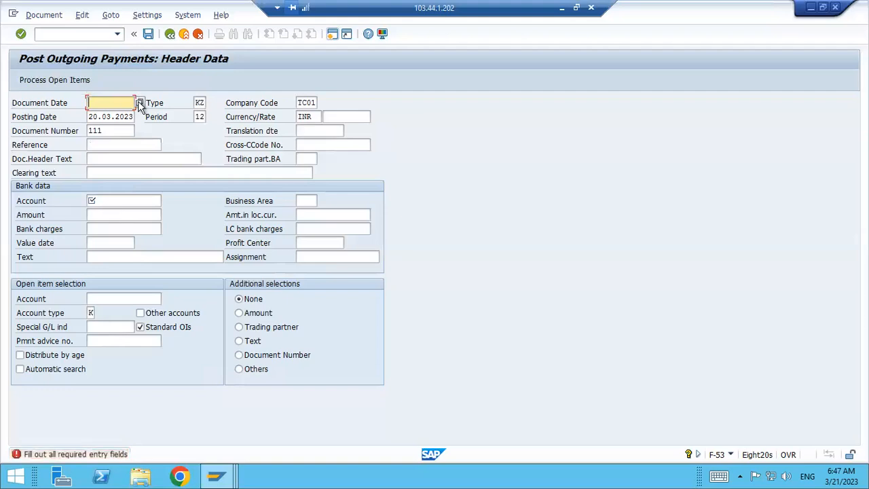
pyautogui.click(139, 103)
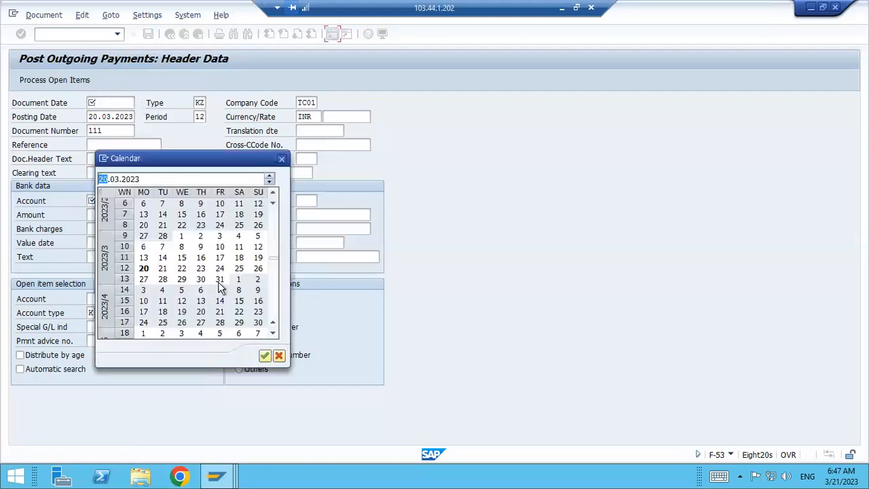
pyautogui.click(264, 356)
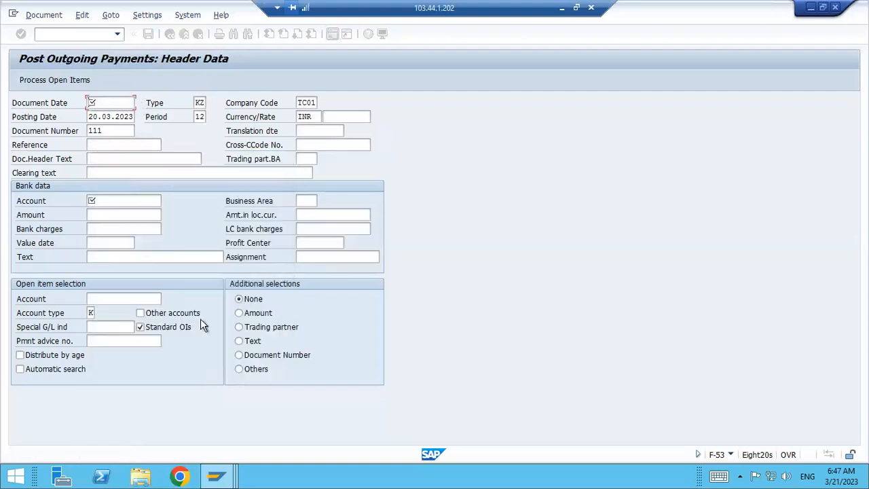
# Try to continue the outgoing payment with the account and amount in the bank data left empty
pyautogui.click(116, 201)
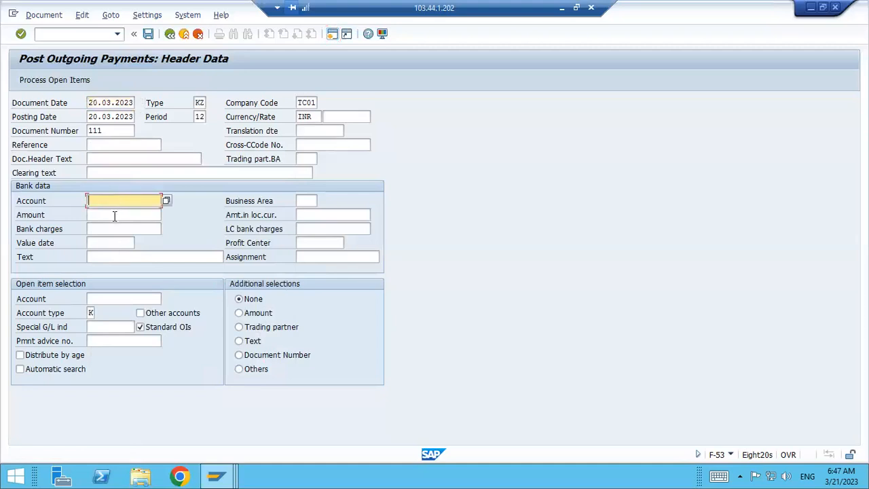
pyautogui.click(115, 216)
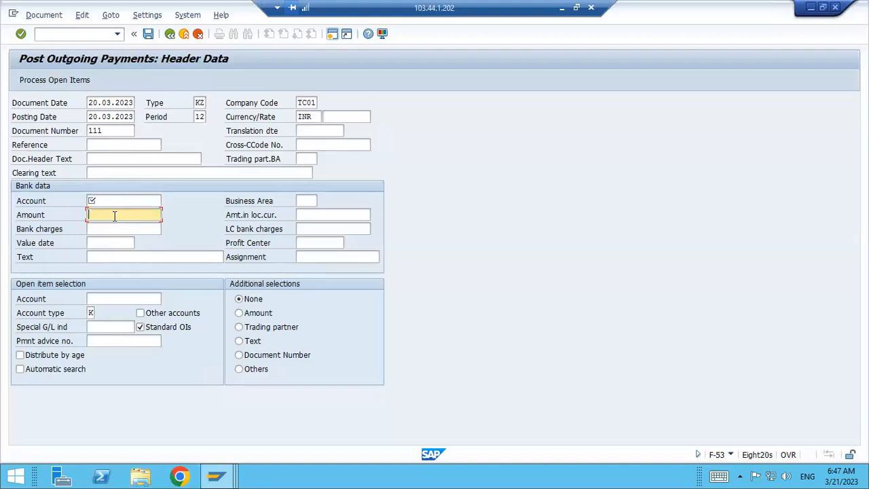
pyautogui.press('Return')
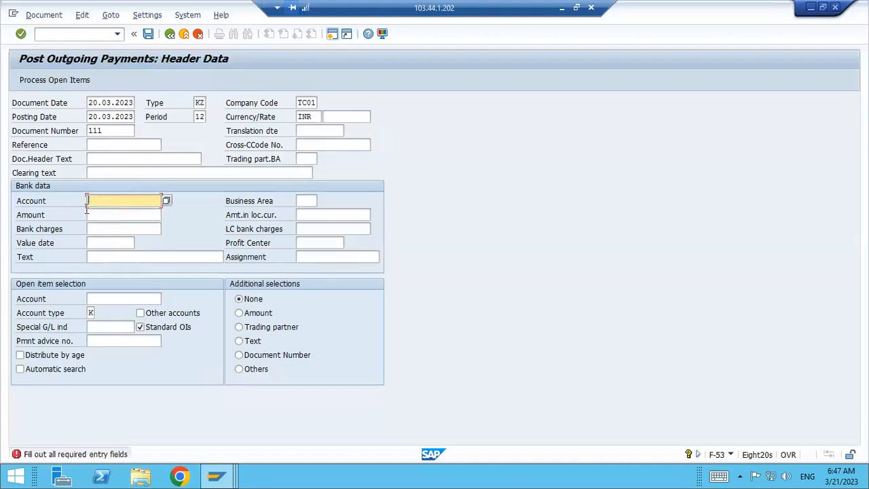
pyautogui.click(136, 216)
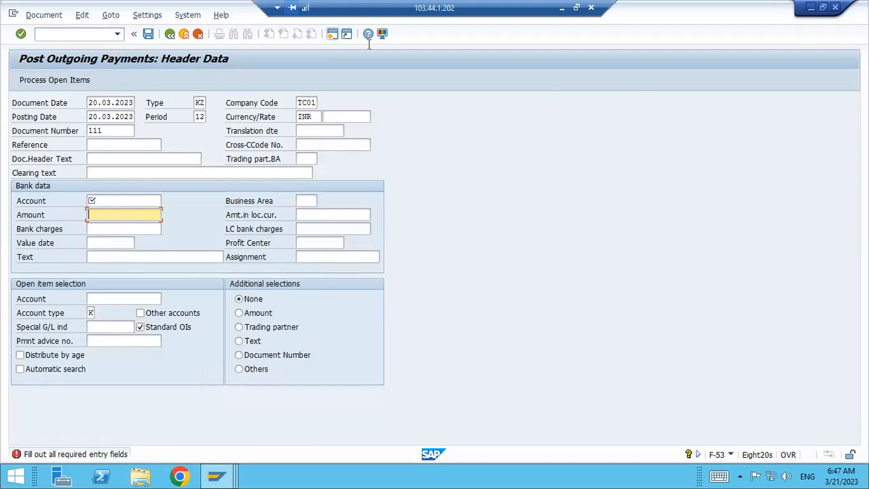
# Switch back to the G/L account session, change the account list to company code P001 and expand its INCOME ACCOUNTS folder
pyautogui.click(216, 476)
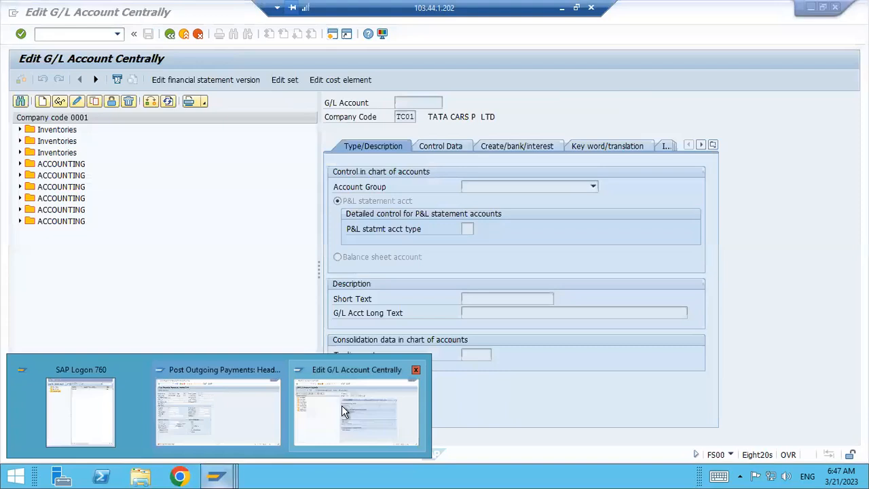
pyautogui.click(344, 411)
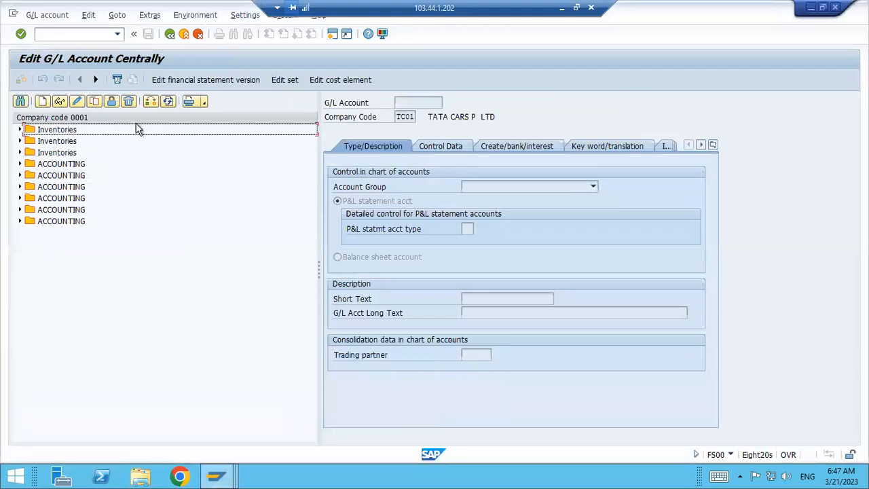
pyautogui.click(150, 102)
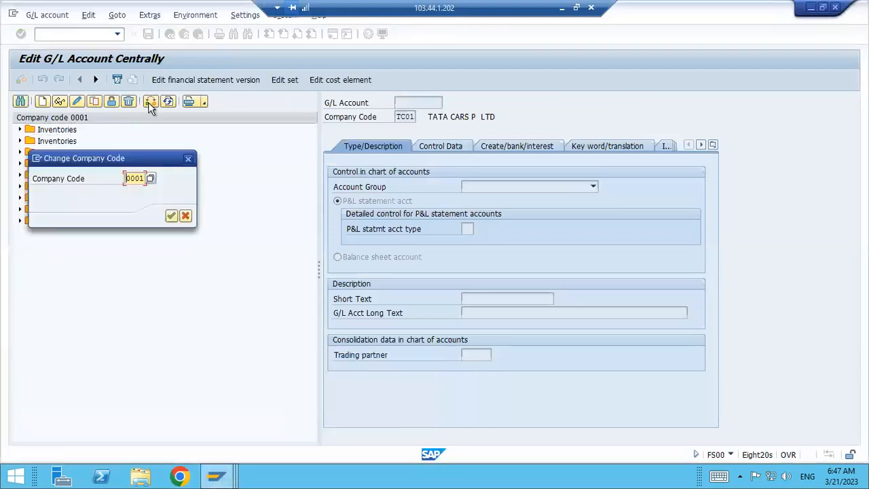
pyautogui.write('P001')
pyautogui.press('Return')
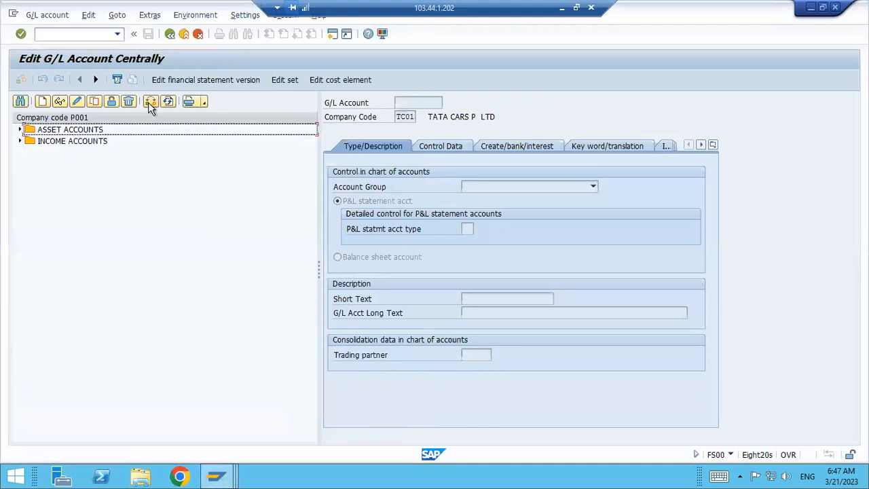
pyautogui.click(21, 142)
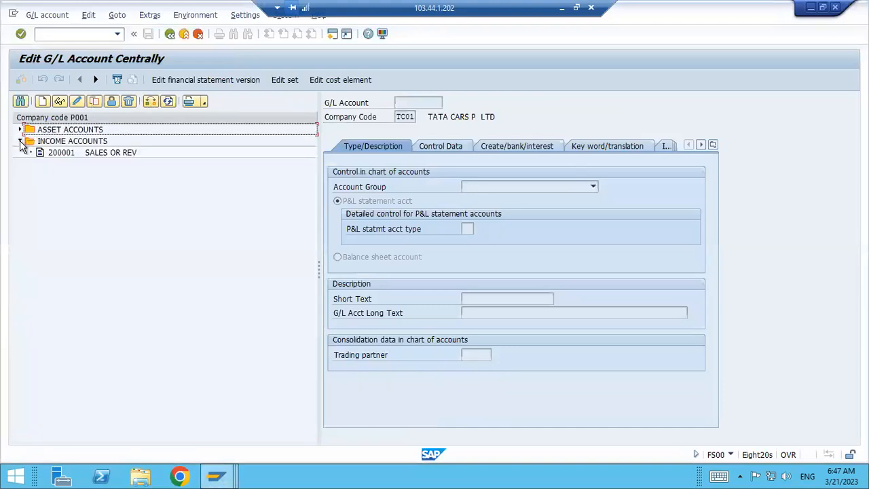
# Expand the ASSET ACCOUNTS folder of company code P001 and highlight the SALES OR REV account under INCOME ACCOUNTS
pyautogui.click(21, 130)
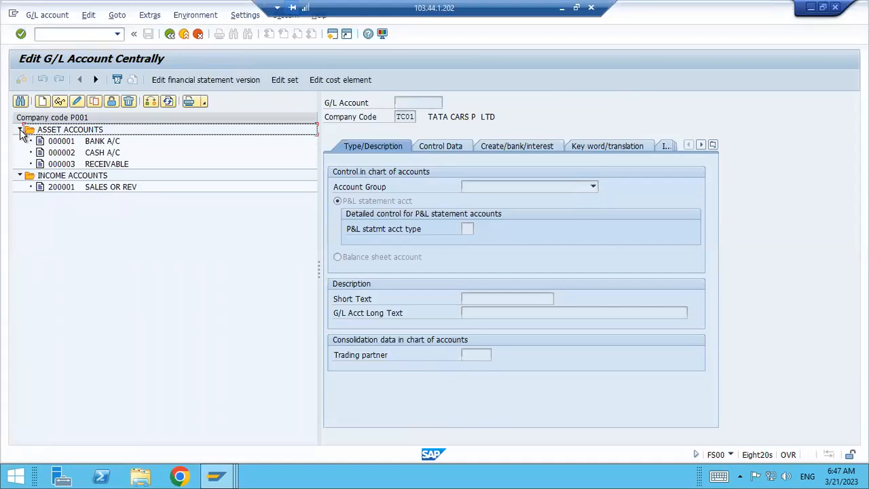
pyautogui.click(128, 187)
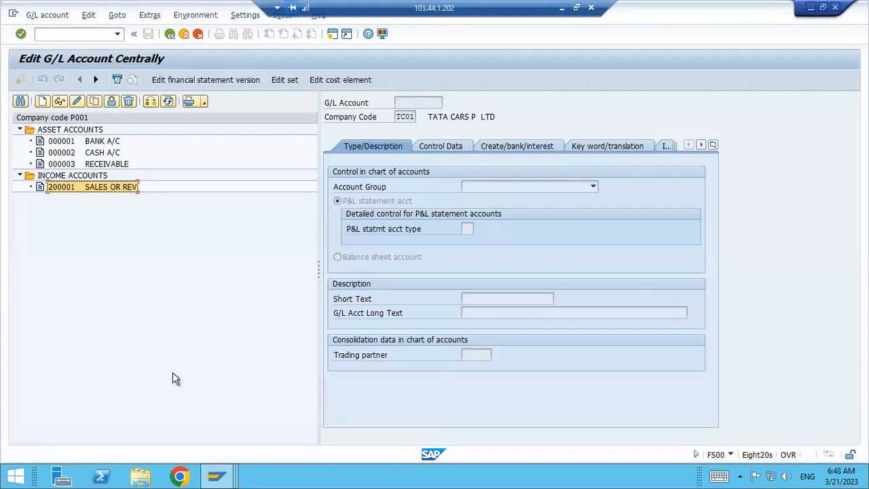
# Switch to the outgoing payments session and replace it with the vendor invoice transaction FB60
pyautogui.click(224, 477)
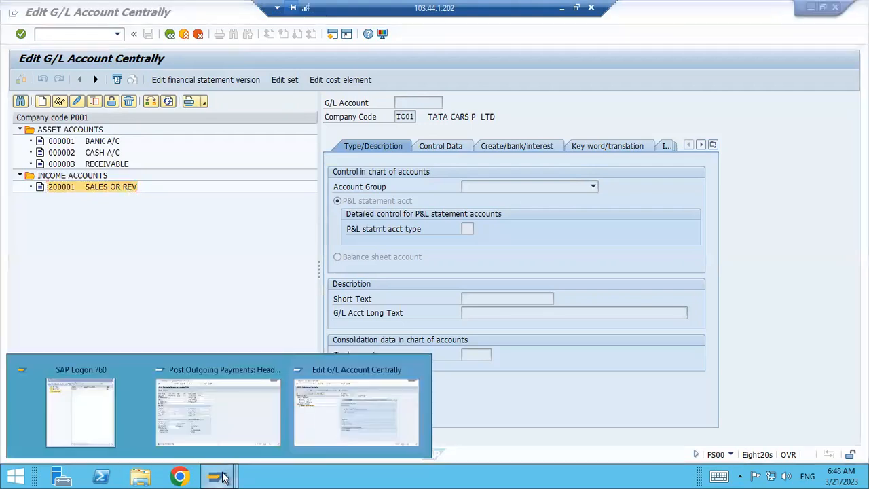
pyautogui.click(213, 404)
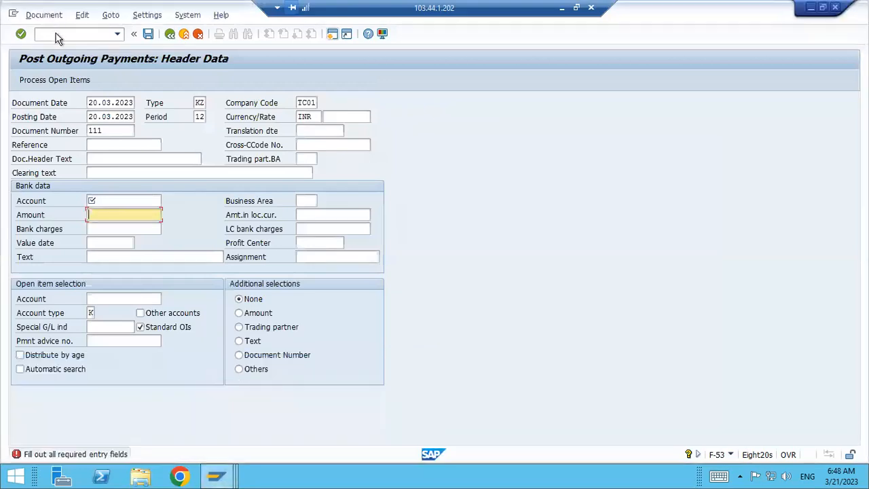
pyautogui.click(57, 34)
pyautogui.write('/NFB60')
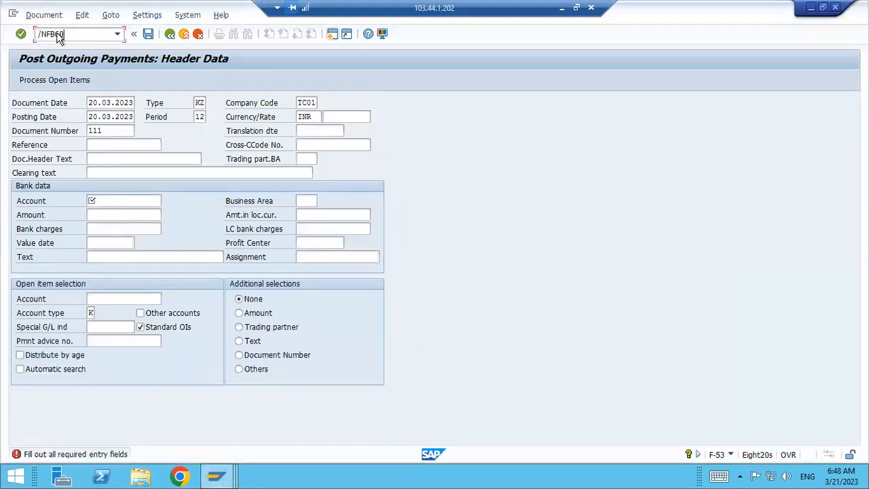
pyautogui.press('Return')
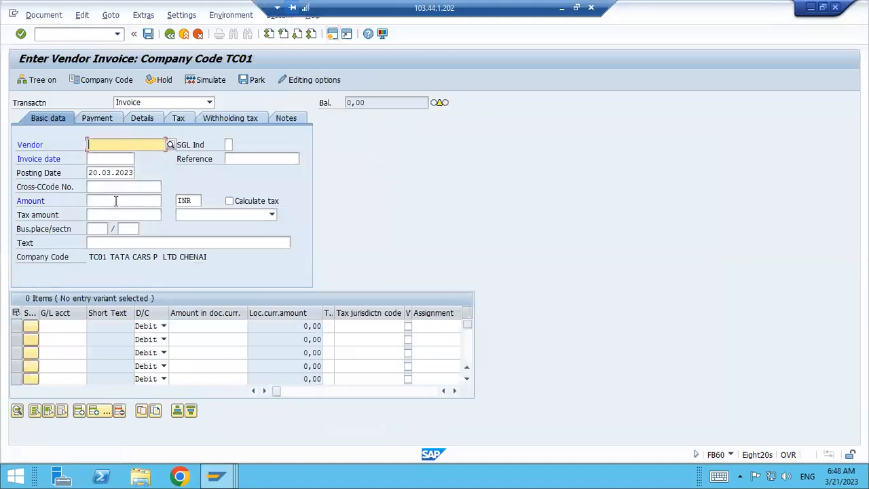
# Look up the vendors of company code TC01 and enter the Chennai vendor in the invoice
pyautogui.click(109, 157)
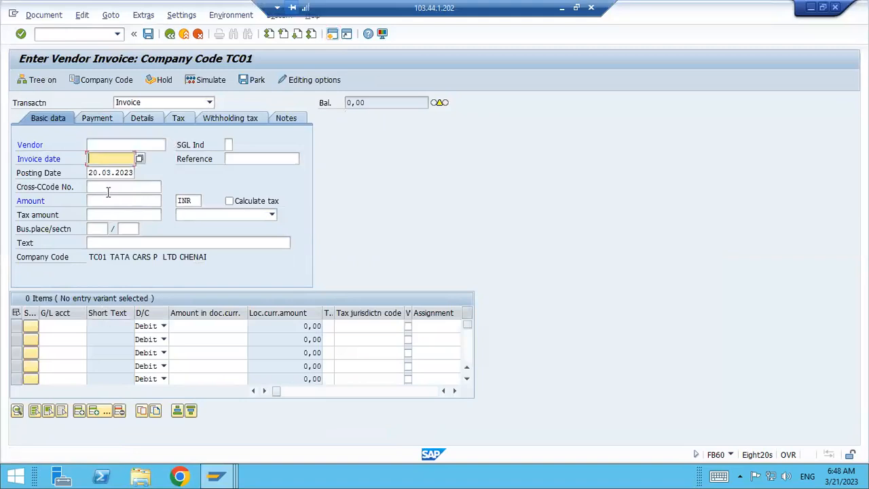
pyautogui.click(108, 190)
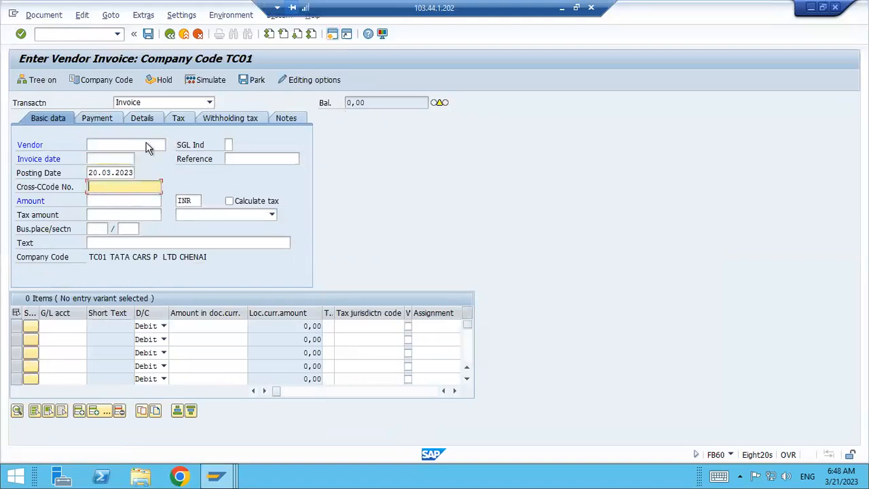
pyautogui.click(146, 144)
pyautogui.click(170, 146)
pyautogui.press('Return')
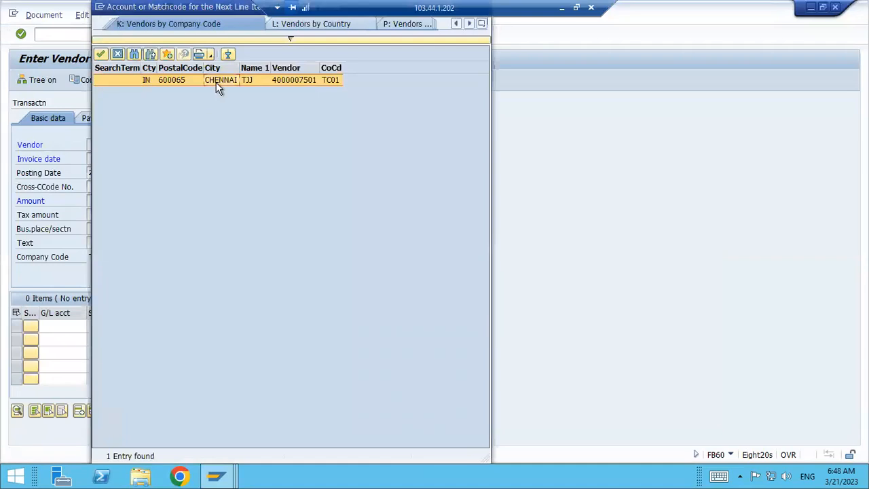
pyautogui.doubleClick(216, 82)
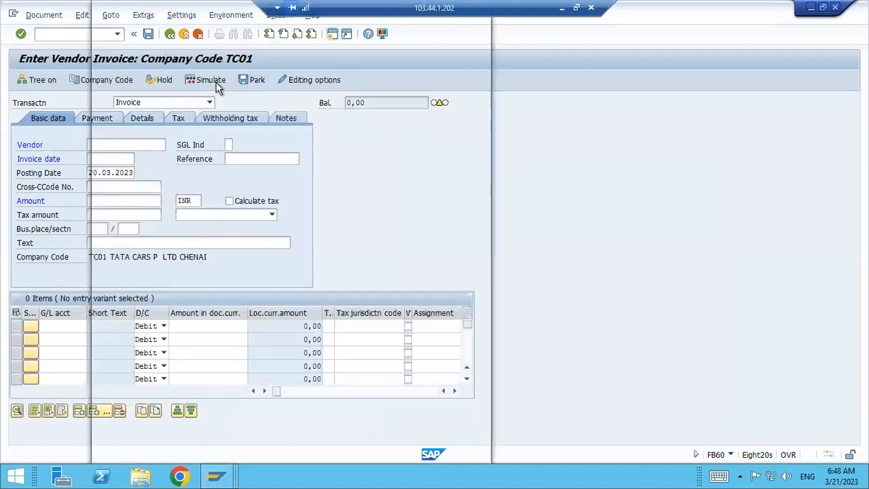
# Set the invoice date to 20.03.2023 from the calendar and the invoice amount to 20000 INR
pyautogui.click(127, 156)
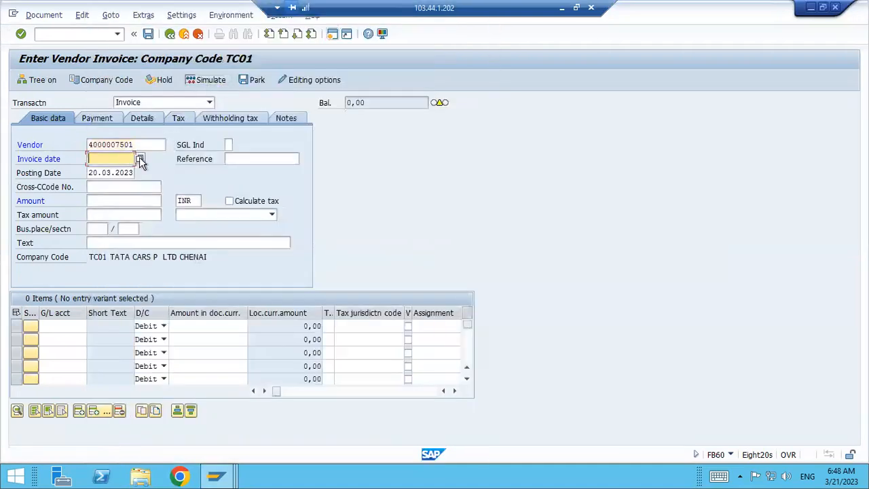
pyautogui.click(139, 158)
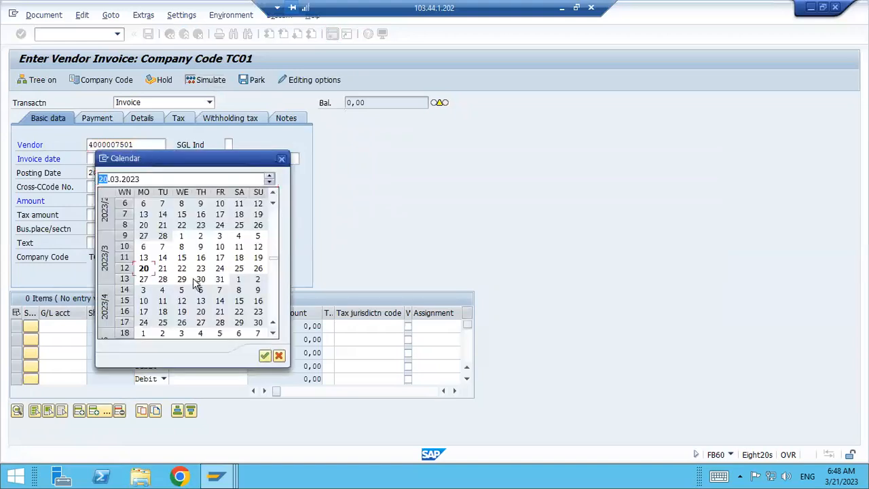
pyautogui.click(265, 355)
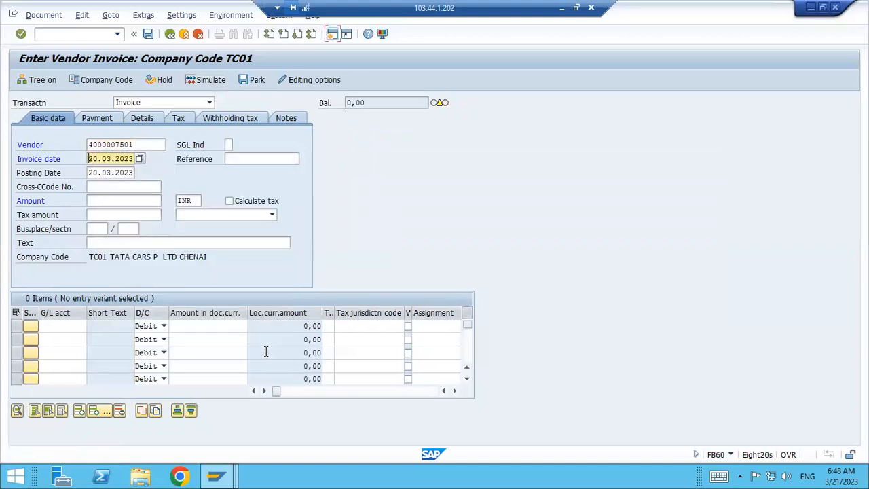
pyautogui.click(139, 201)
pyautogui.write('20000')
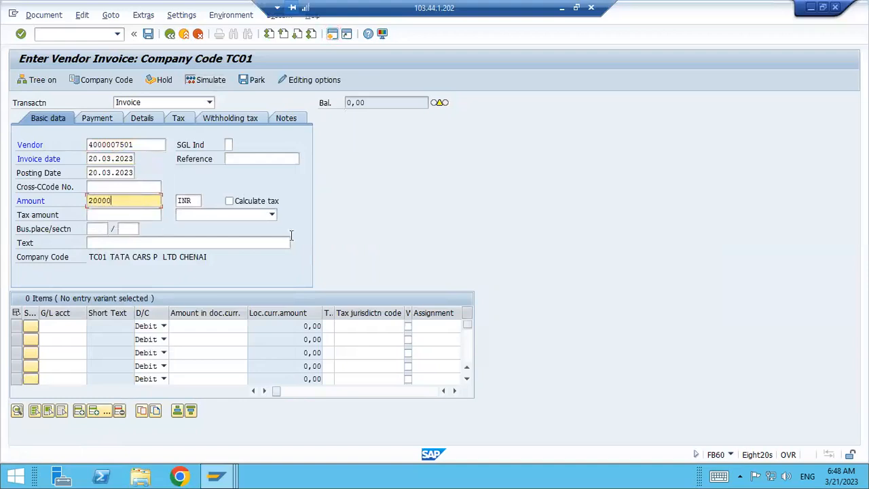
# Look up the G/L accounts of TC01 and assign PURCHASE A/C (300002) to the first invoice item
pyautogui.click(76, 327)
pyautogui.click(91, 325)
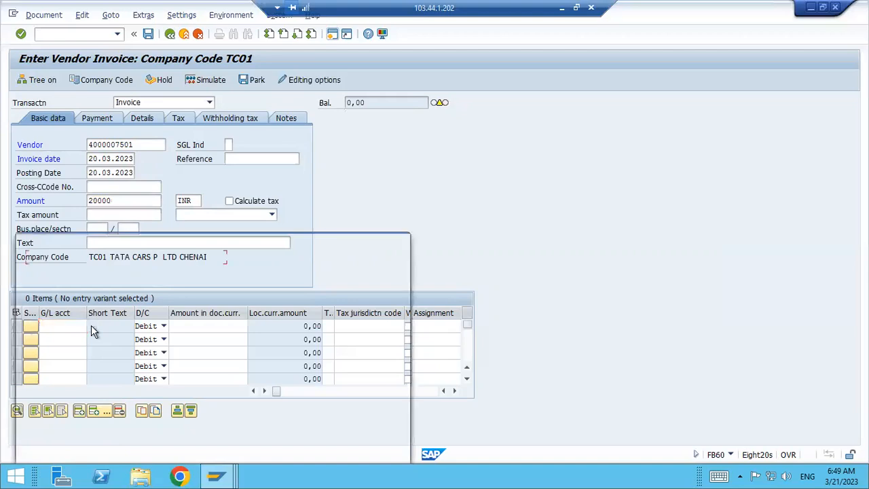
pyautogui.press('Return')
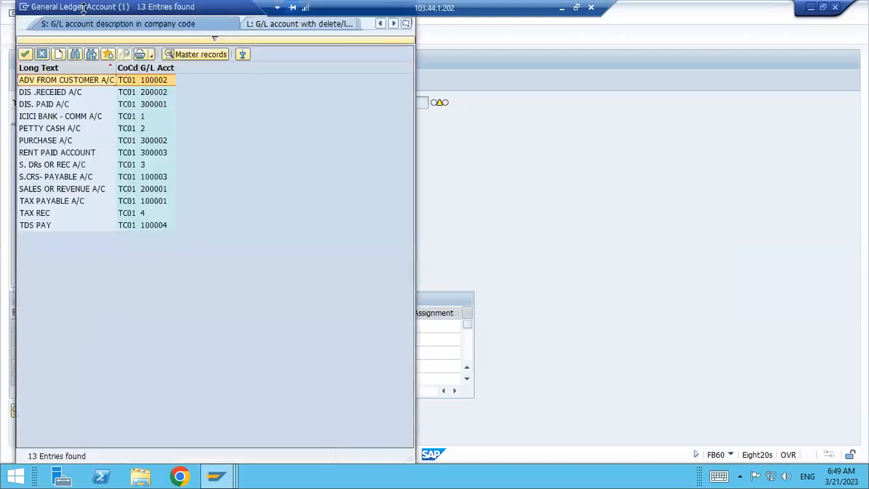
pyautogui.moveTo(84, 11); pyautogui.dragTo(359, 40)
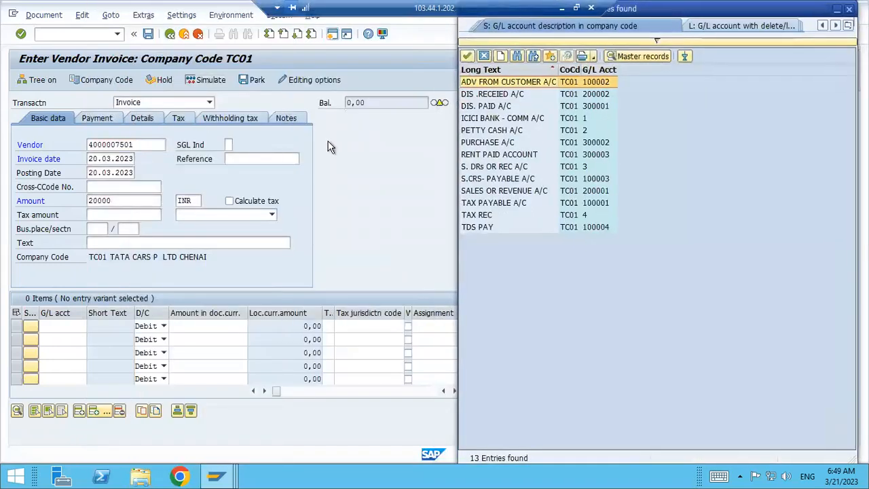
pyautogui.click(488, 146)
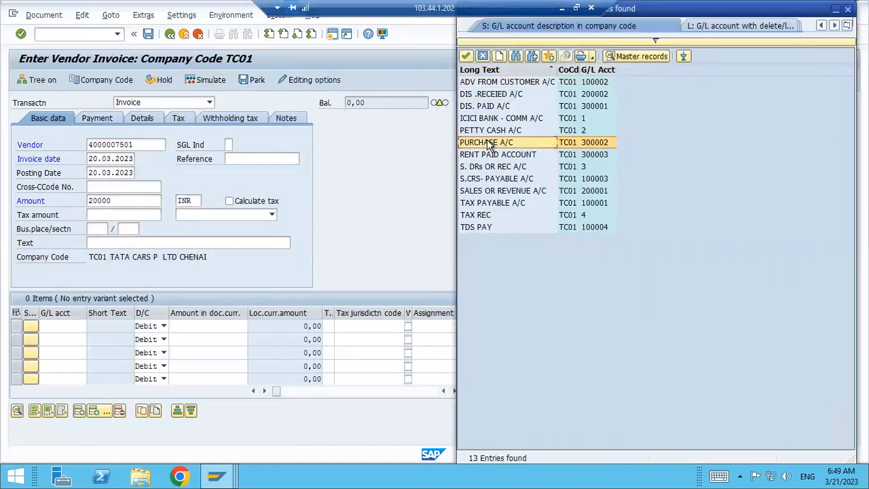
pyautogui.doubleClick(488, 144)
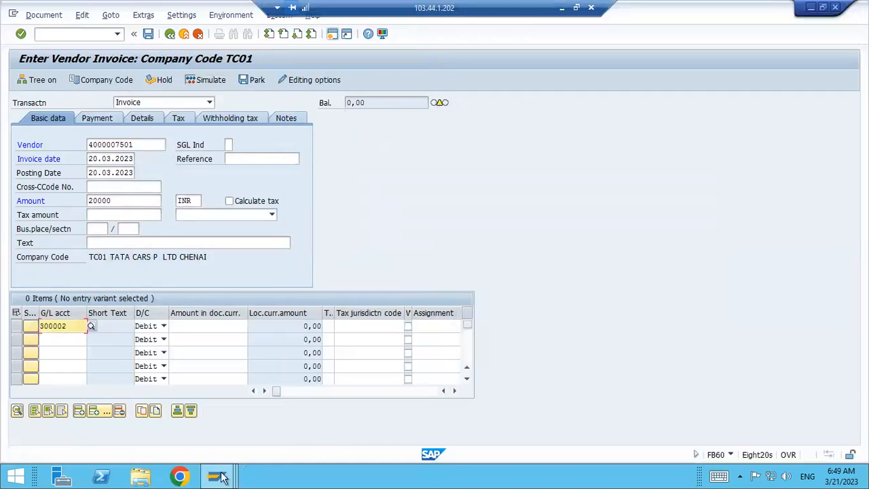
# Switch to the G/L account session, change the account list to company code TC01 and expand all four of its account folders
pyautogui.moveTo(216, 475)
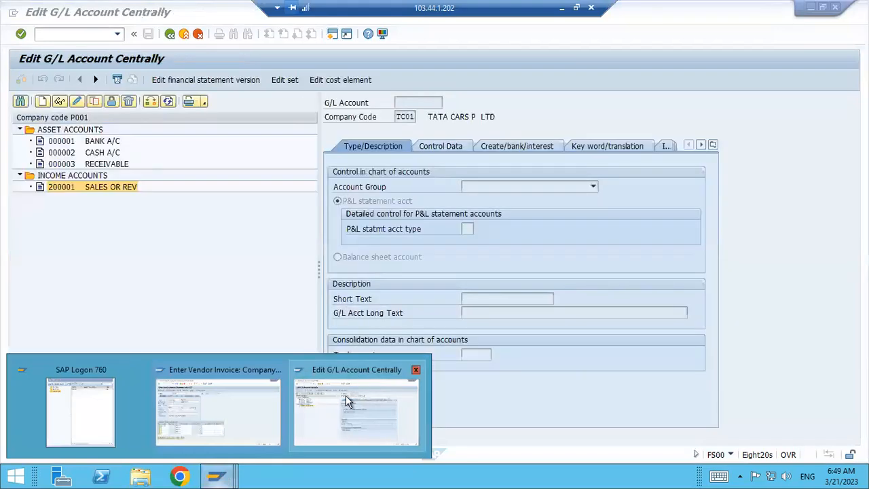
pyautogui.click(346, 400)
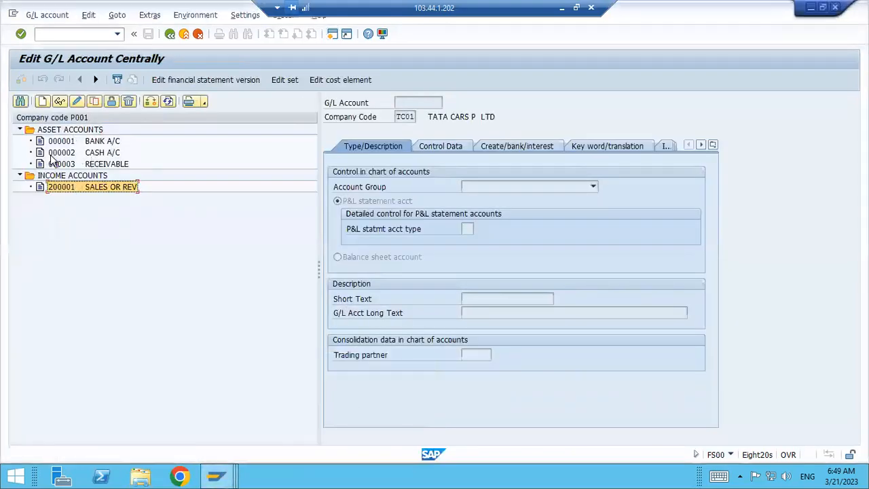
pyautogui.click(151, 102)
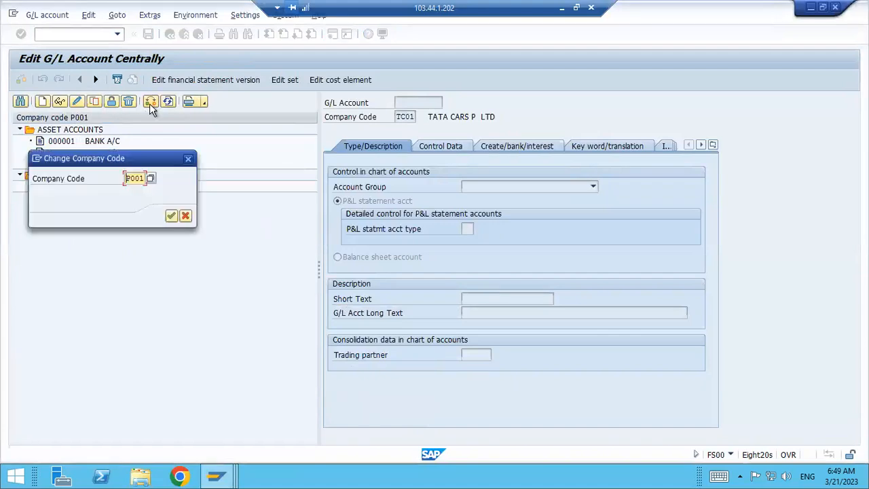
pyautogui.write('TC01')
pyautogui.press('Return')
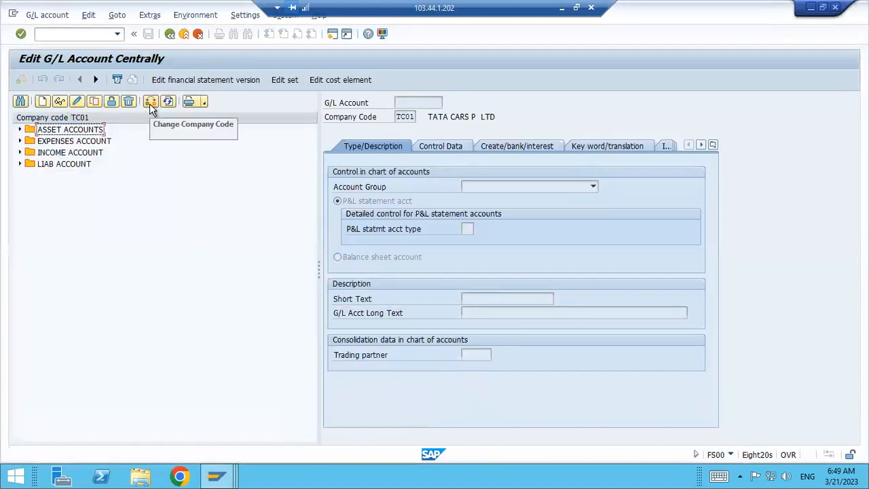
pyautogui.click(20, 164)
pyautogui.click(20, 152)
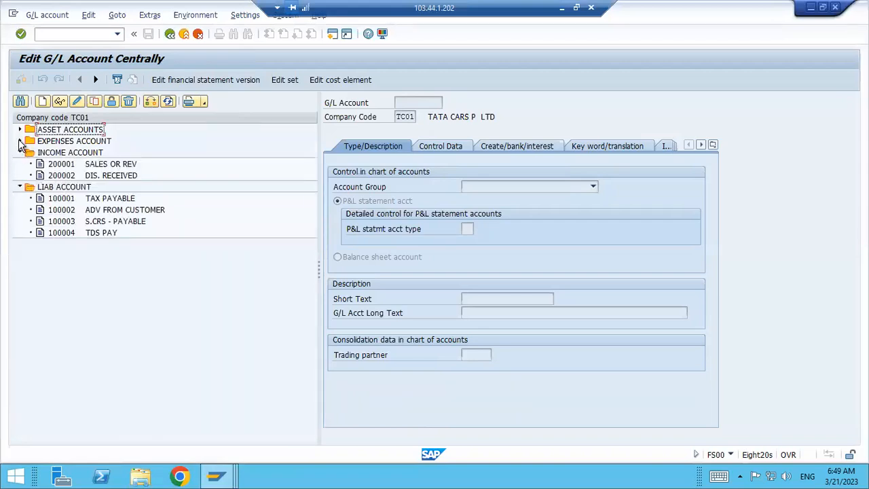
pyautogui.click(20, 141)
pyautogui.click(20, 129)
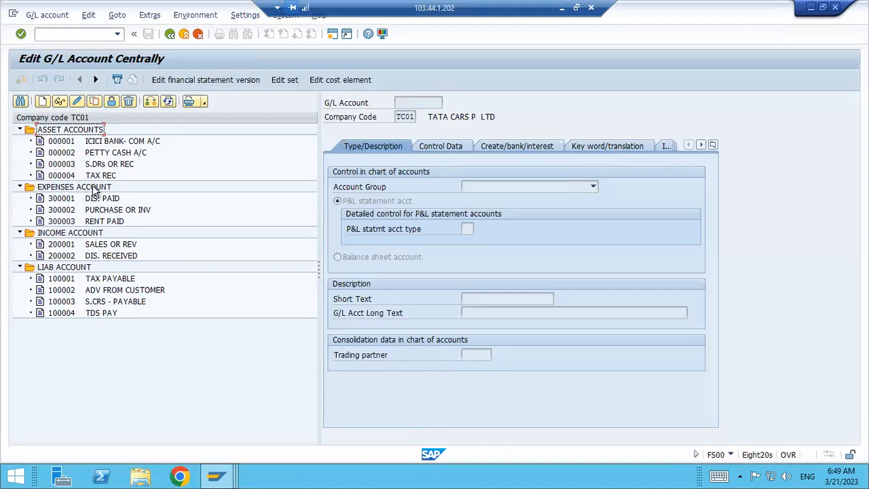
# Display the PURCHASE OR INV expense account and review its type, description and control data
pyautogui.click(114, 246)
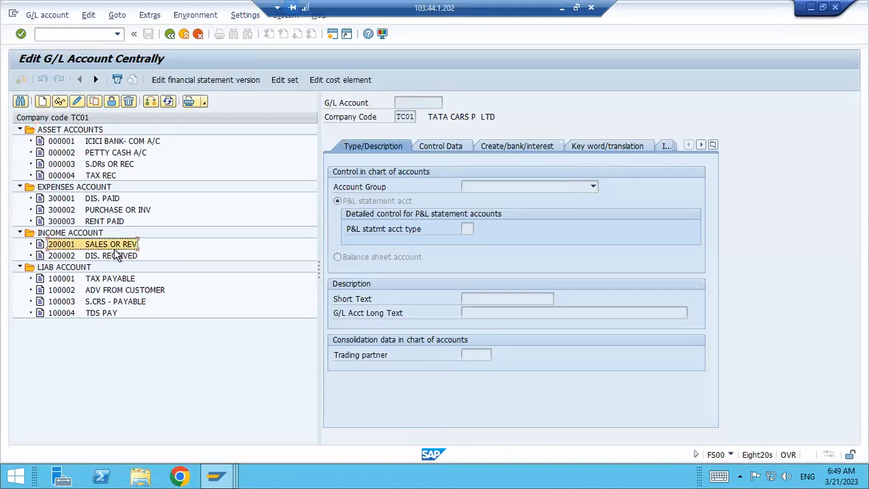
pyautogui.click(119, 210)
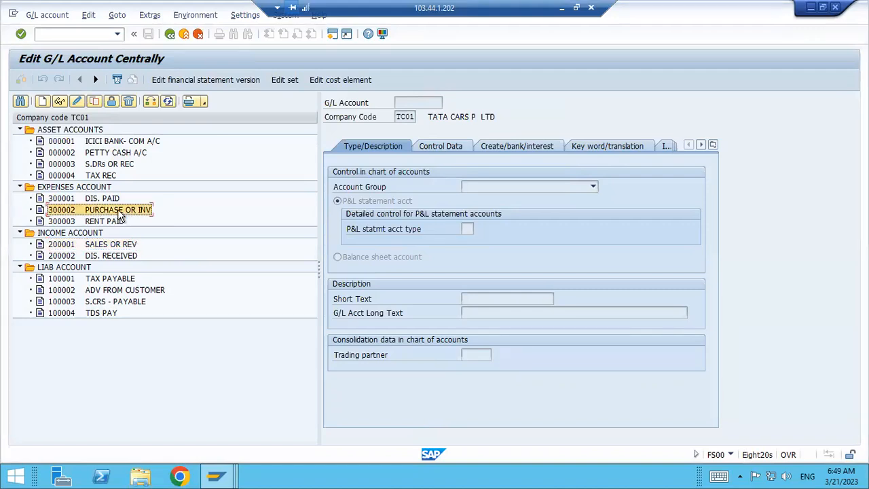
pyautogui.doubleClick(119, 211)
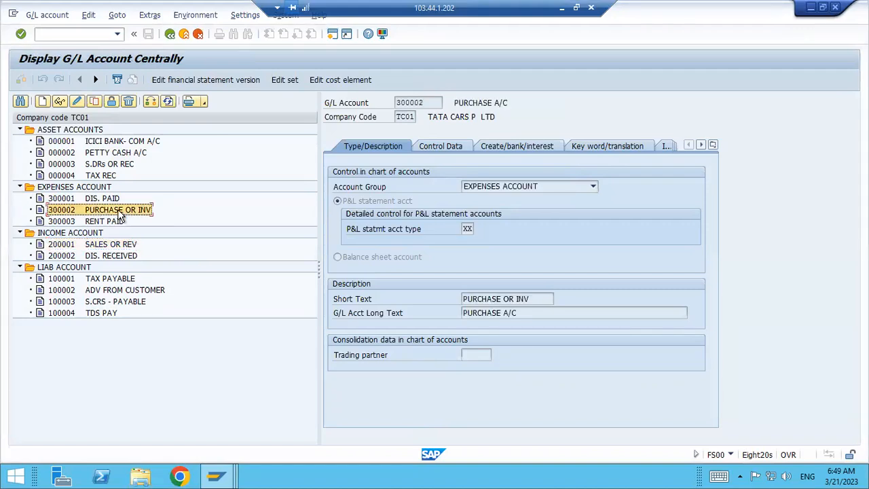
pyautogui.click(426, 149)
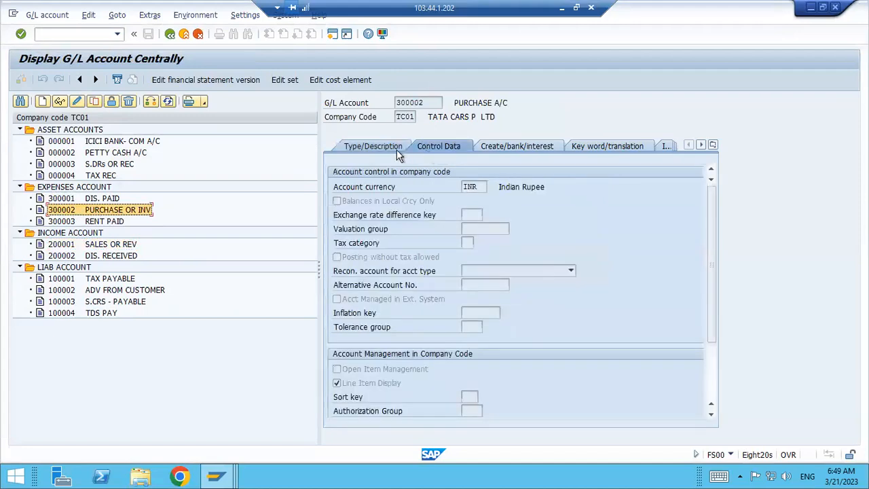
pyautogui.click(398, 151)
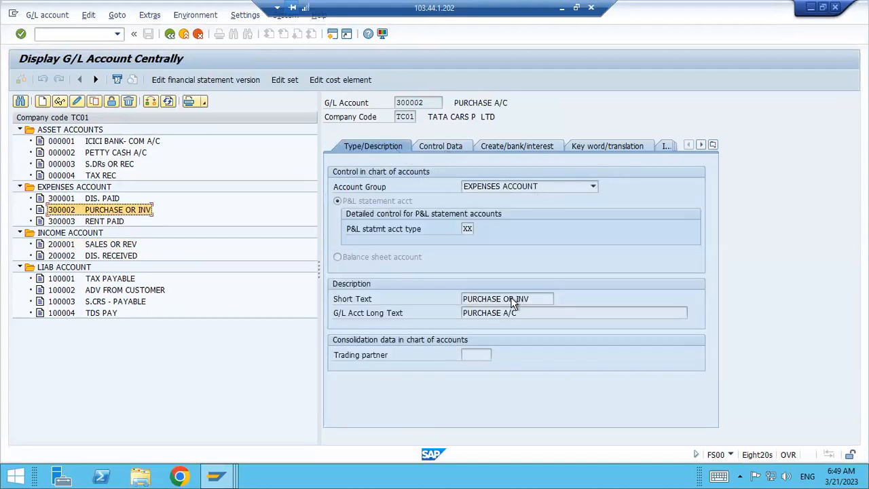
pyautogui.click(445, 146)
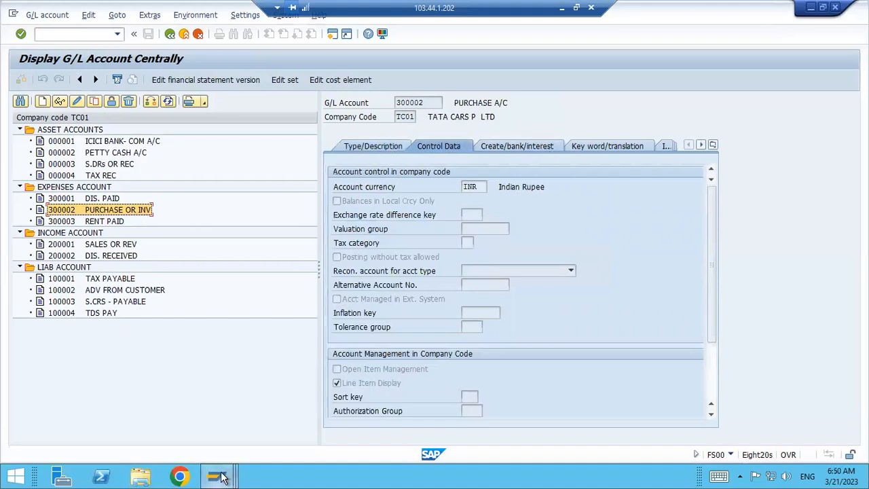
# Return to the vendor invoice session and set the first item's amount in document currency to 20000
pyautogui.moveTo(220, 477)
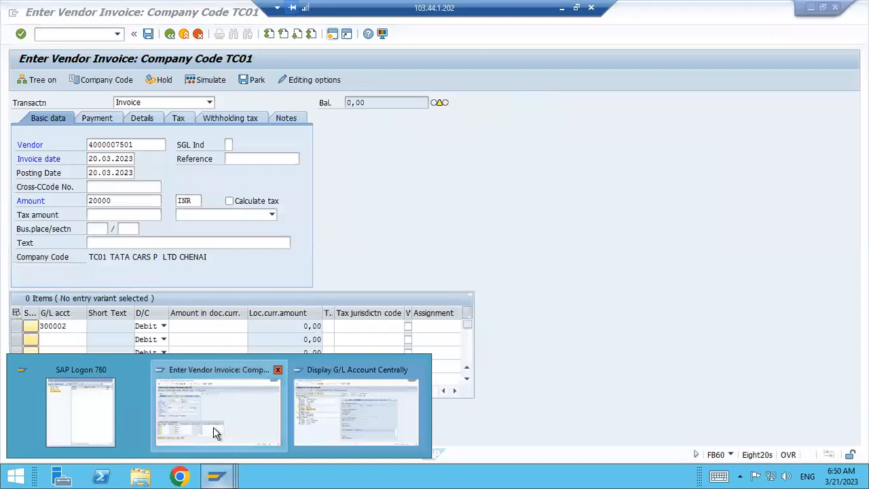
pyautogui.click(215, 429)
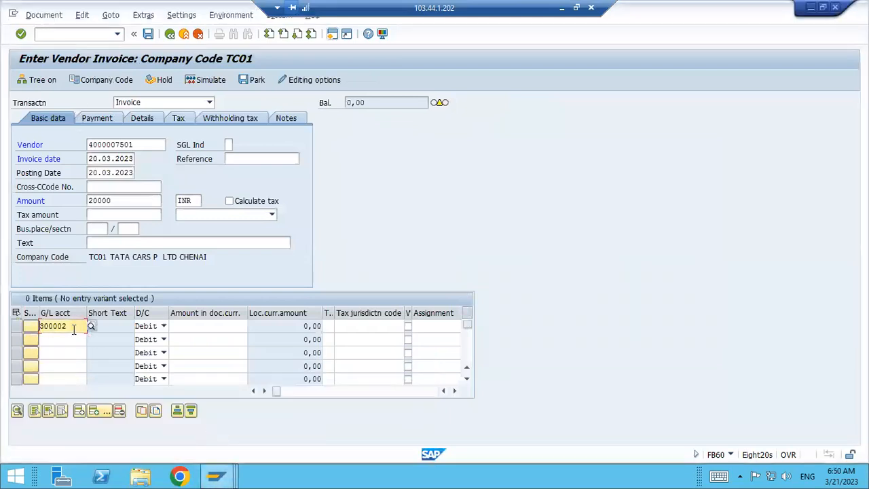
pyautogui.click(204, 329)
pyautogui.write('2')
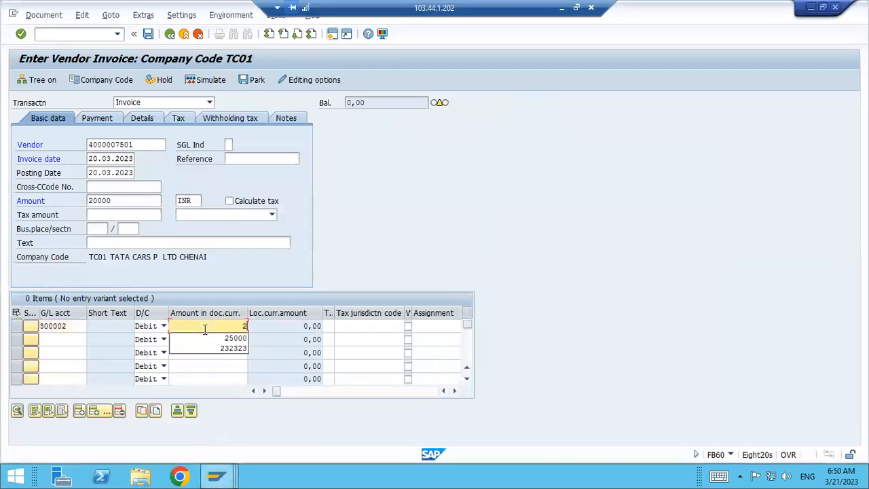
pyautogui.write('0.000000')
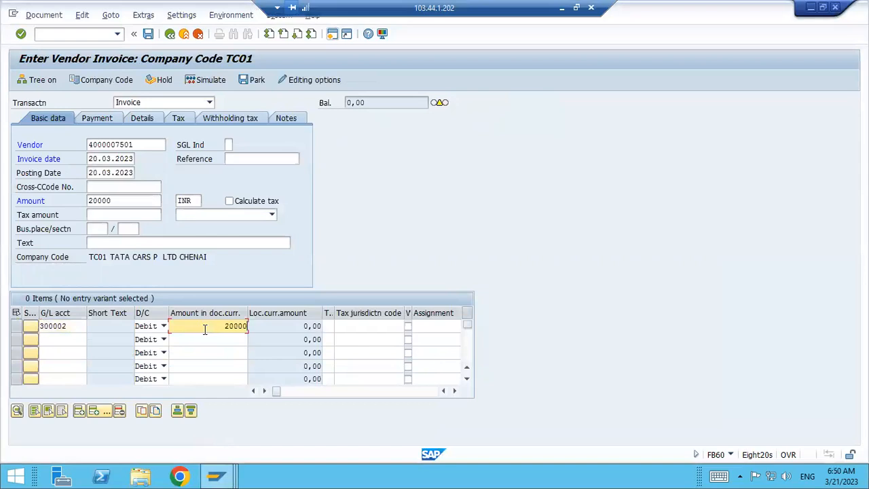
# Confirm the invoice item, simulate the vendor invoice and try to post it from the document overview
pyautogui.press('Return')
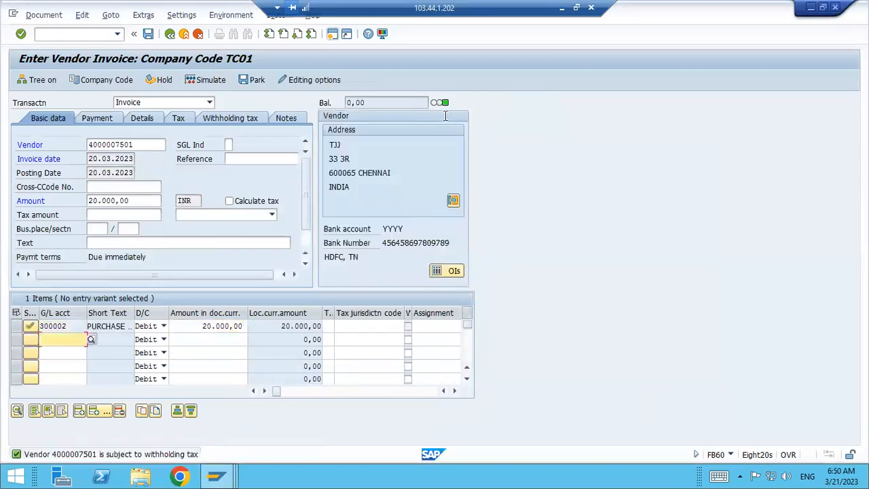
pyautogui.click(202, 82)
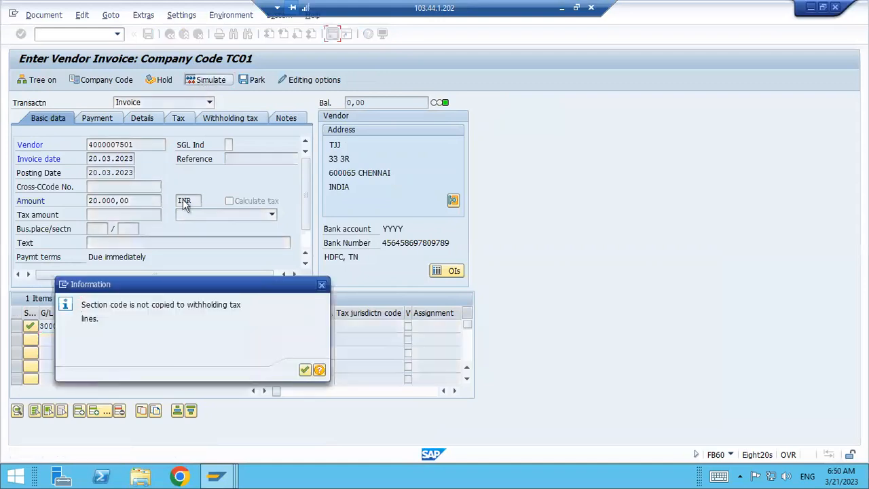
pyautogui.press('Return')
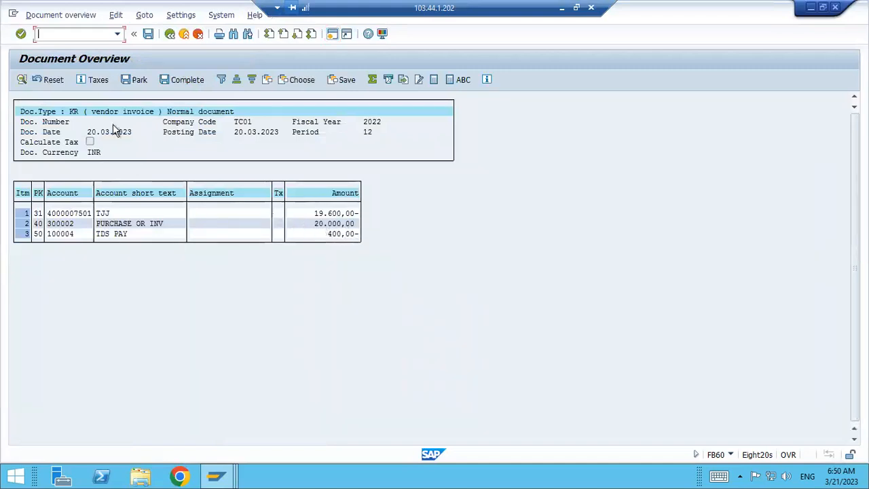
pyautogui.click(148, 35)
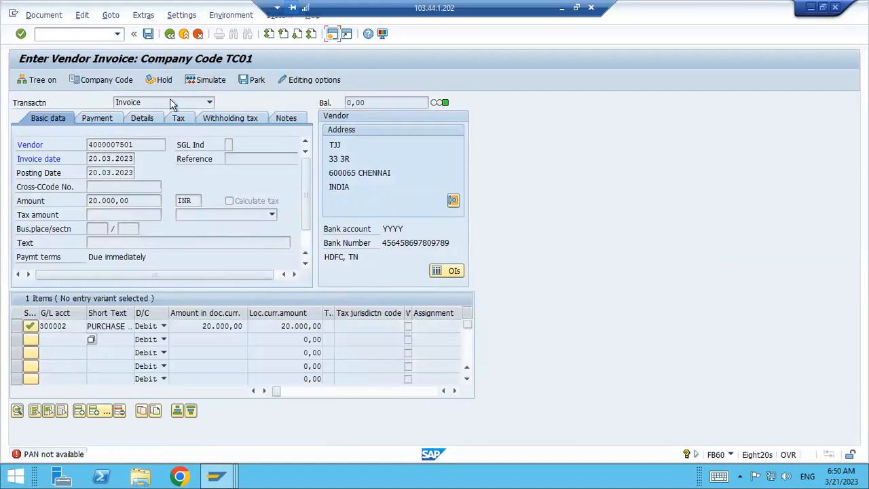
# Simulate the vendor invoice again to review its line items, and return to the vendor field of the entry screen
pyautogui.click(211, 80)
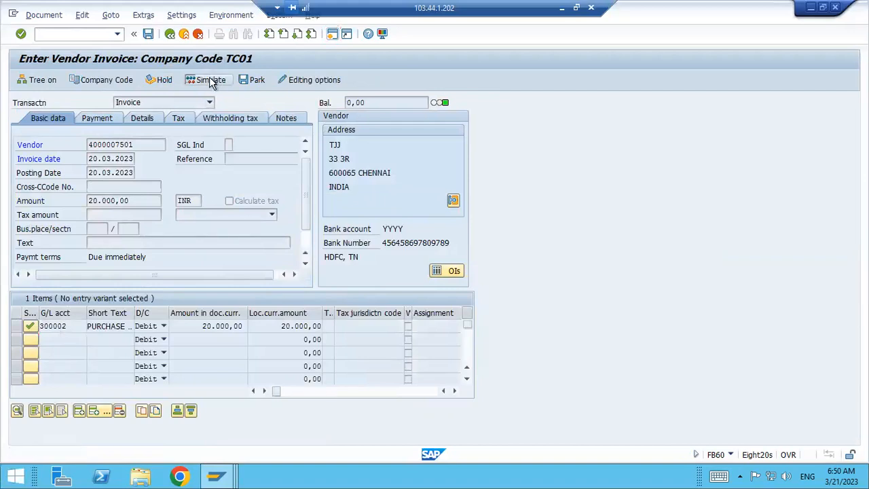
pyautogui.press('Return')
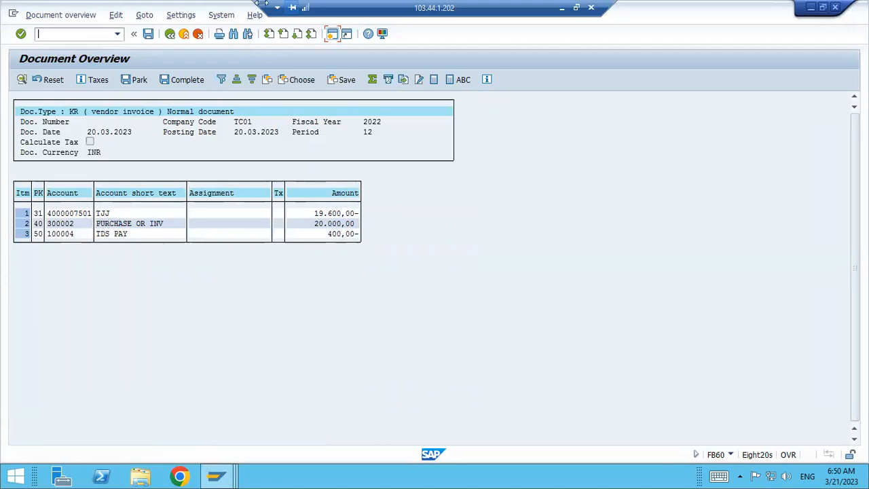
pyautogui.click(169, 35)
pyautogui.press('Return')
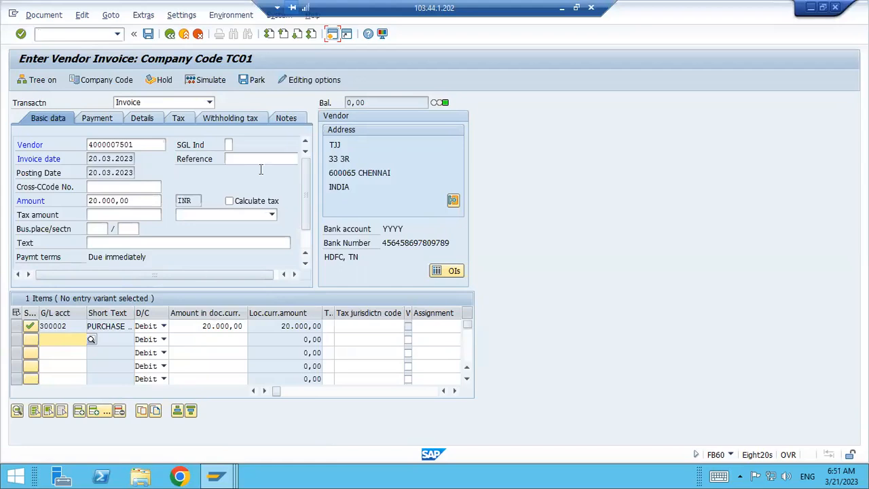
pyautogui.click(149, 146)
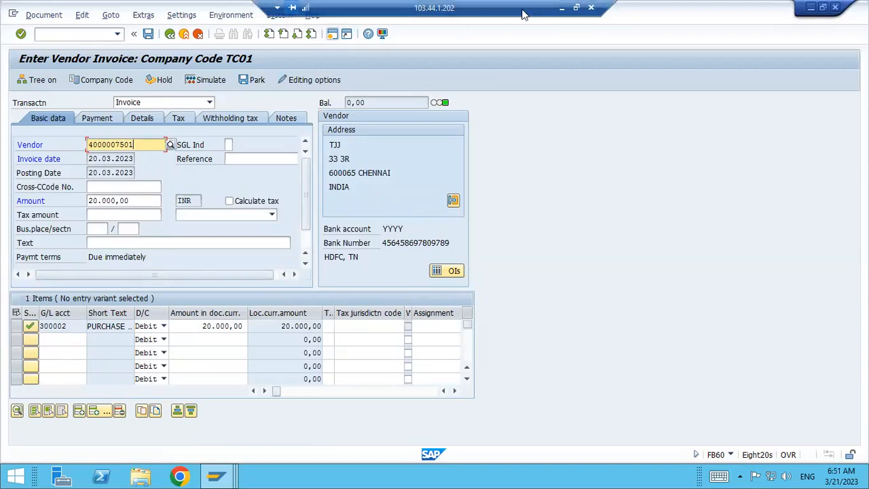
# Switch to the Word notes and review the VENDOR INVOICE FB60 entry and its PURCHASE A/C line under VENDOR Process
pyautogui.click(562, 9)
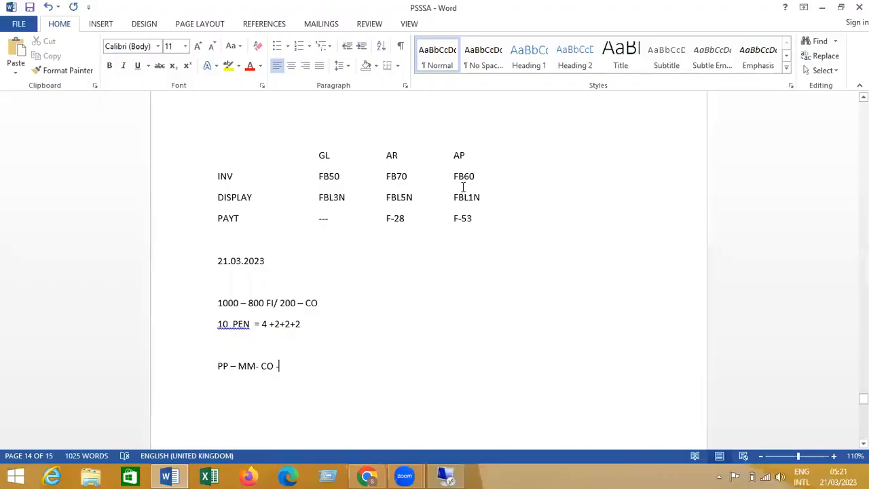
pyautogui.scroll(10, 463, 187)
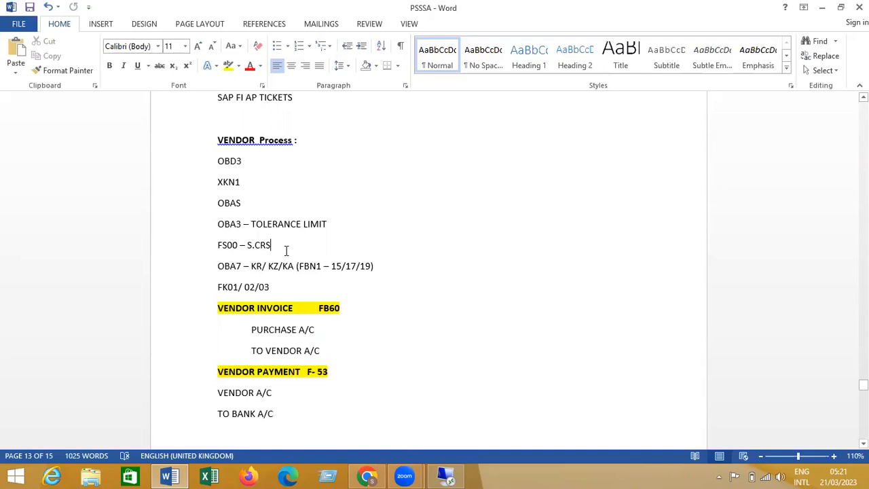
pyautogui.moveTo(435, 474)
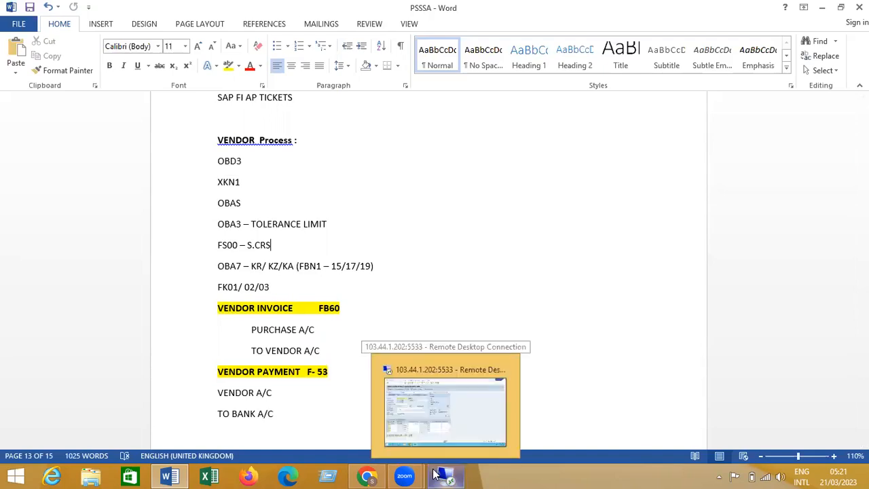
pyautogui.click(391, 316)
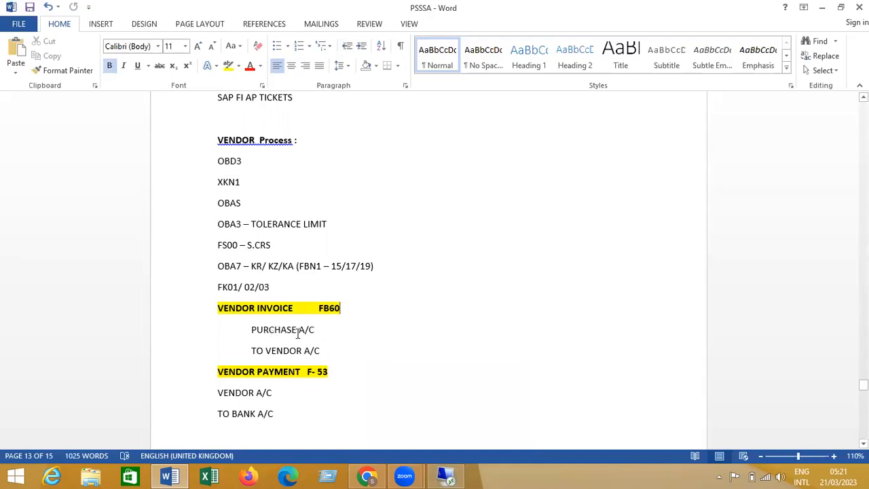
pyautogui.click(318, 330)
# Switch to the SAP G/L account session and display the control data of the S.CRS - PAYABLE liability account
pyautogui.click(221, 474)
pyautogui.click(333, 404)
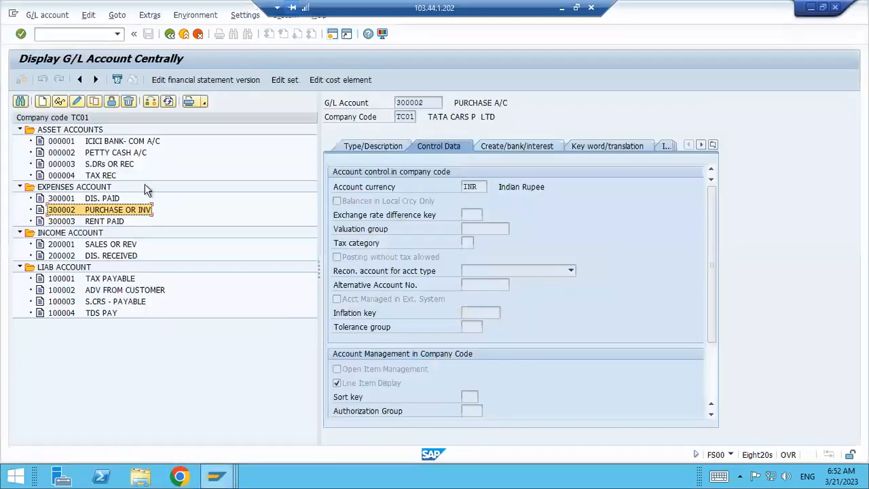
pyautogui.doubleClick(125, 303)
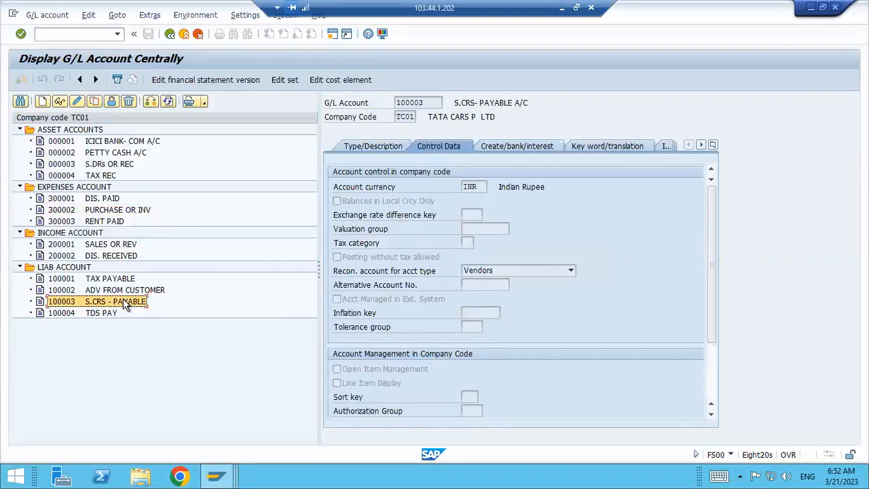
# Open the Change Vendor transaction FK02 in a new session
pyautogui.click(332, 35)
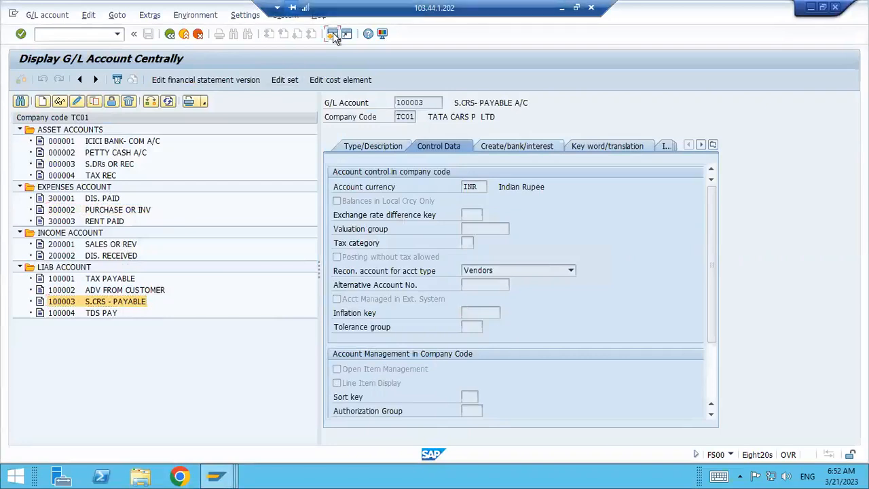
pyautogui.write('FK')
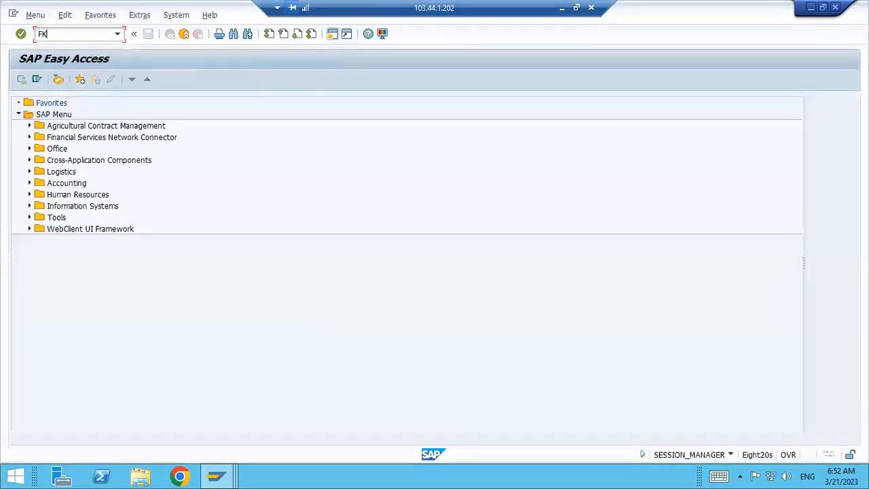
pyautogui.write('02')
pyautogui.press('Return')
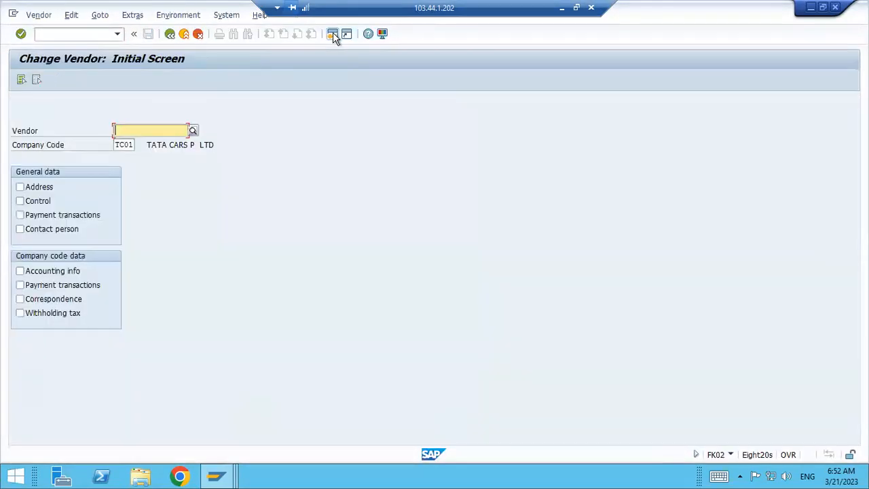
# Look up the vendors of company code TC01, choose the Chennai vendor and open its master record
pyautogui.click(193, 129)
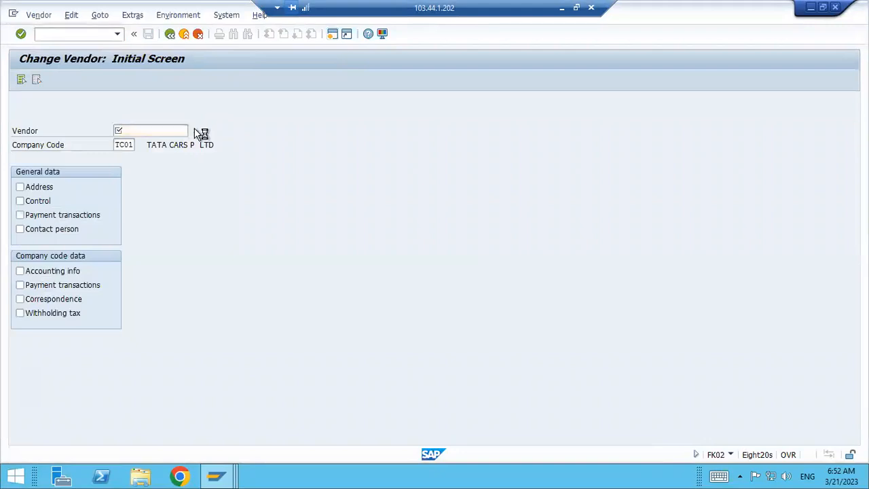
pyautogui.press('Return')
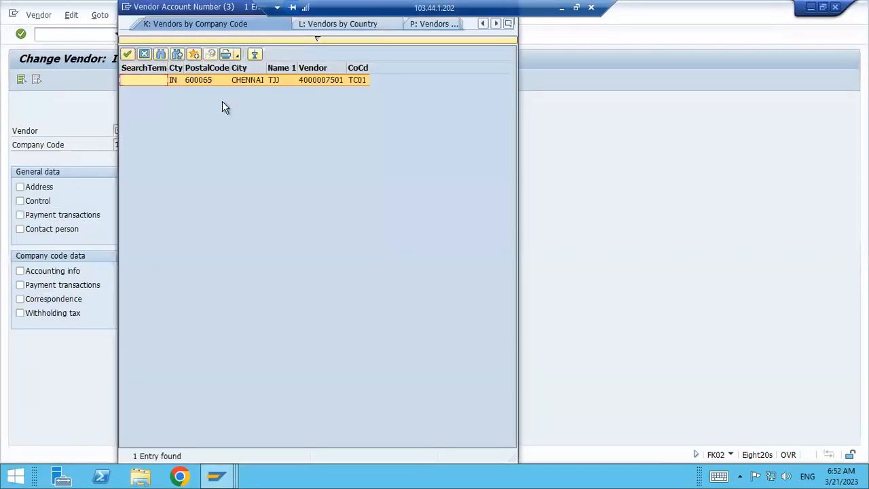
pyautogui.doubleClick(231, 80)
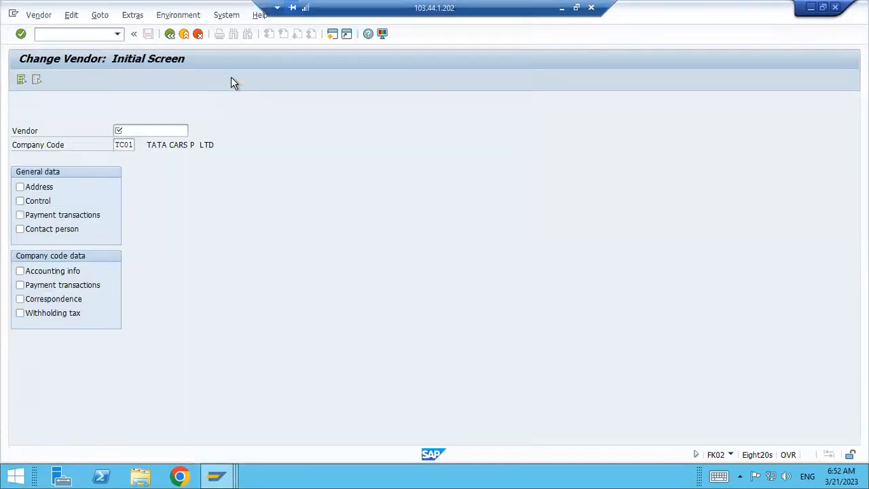
pyautogui.click(21, 79)
pyautogui.press('Return')
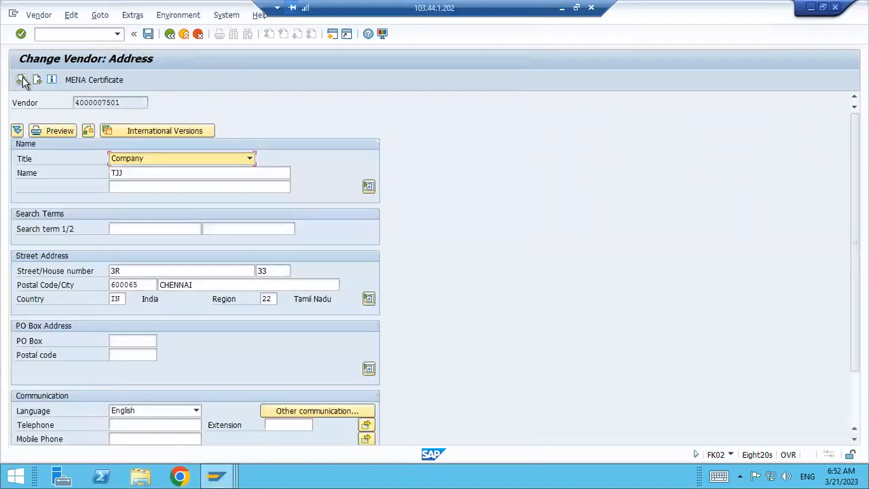
# Advance through the vendor's master data to the accounting information and view the possible entries for the reconciliation account
pyautogui.press('Return')
pyautogui.press('Return')
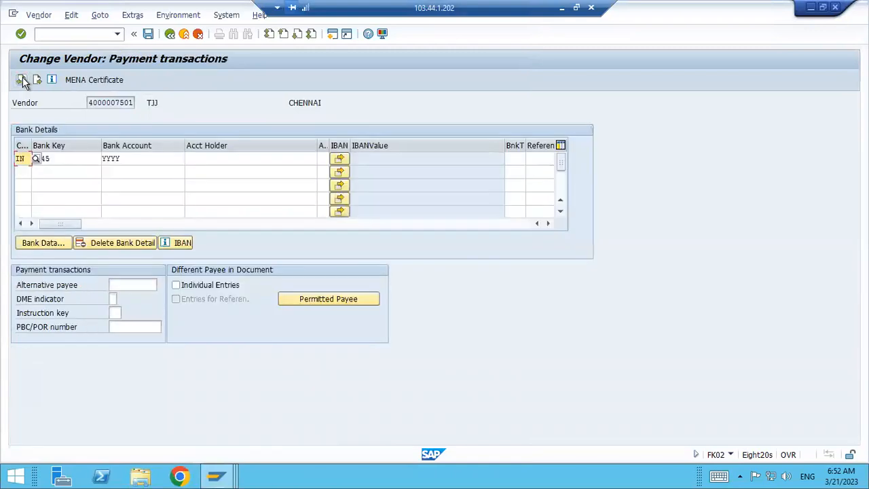
pyautogui.press('Return')
pyautogui.press('Return')
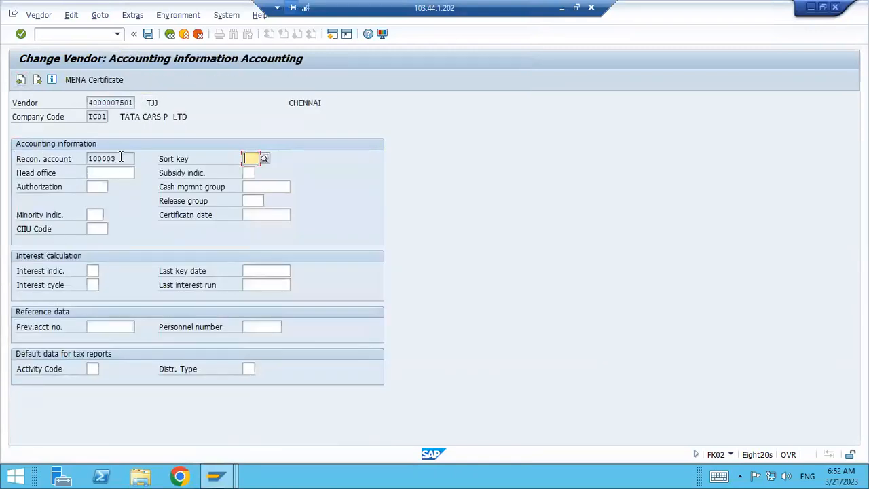
pyautogui.click(127, 159)
pyautogui.click(138, 159)
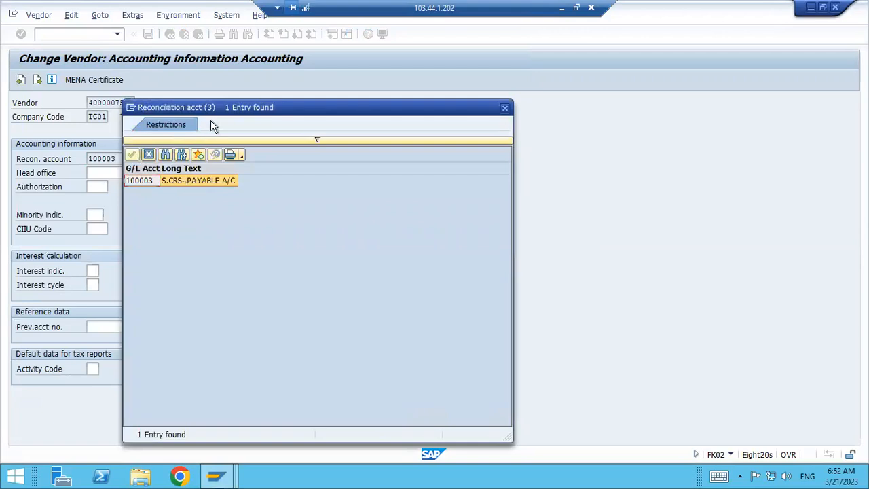
pyautogui.moveTo(448, 111); pyautogui.dragTo(736, 102)
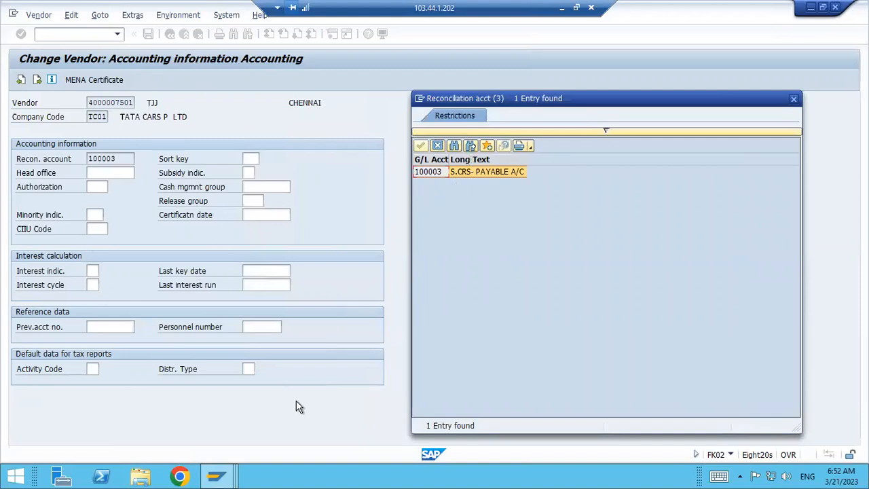
# Return to the G/L account session to compare the S.CRS - PAYABLE account and select the PURCHASE OR INV account
pyautogui.click(214, 478)
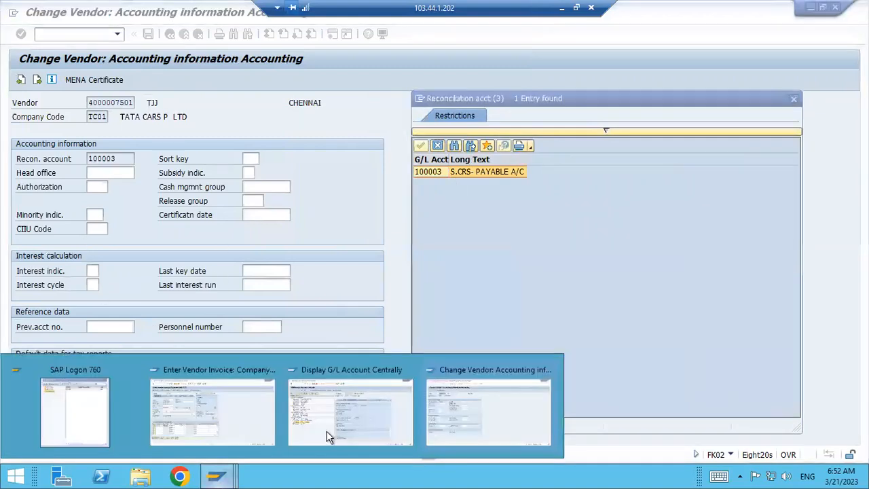
pyautogui.click(350, 407)
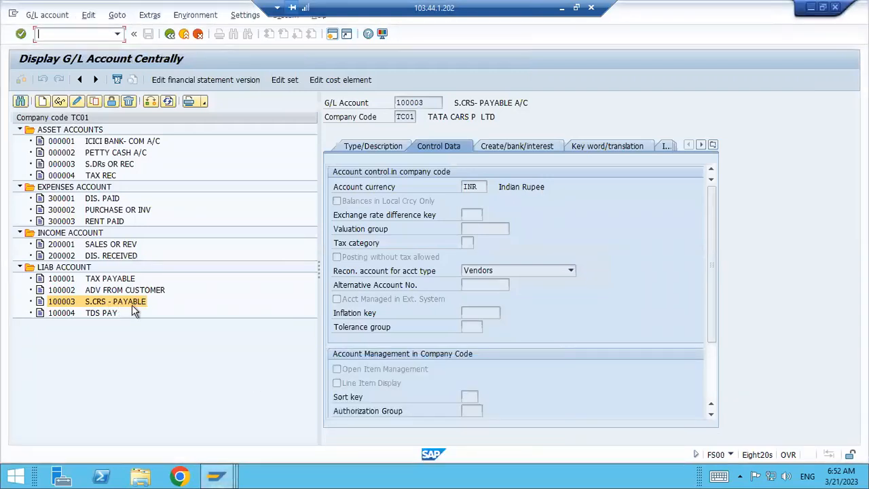
pyautogui.click(131, 212)
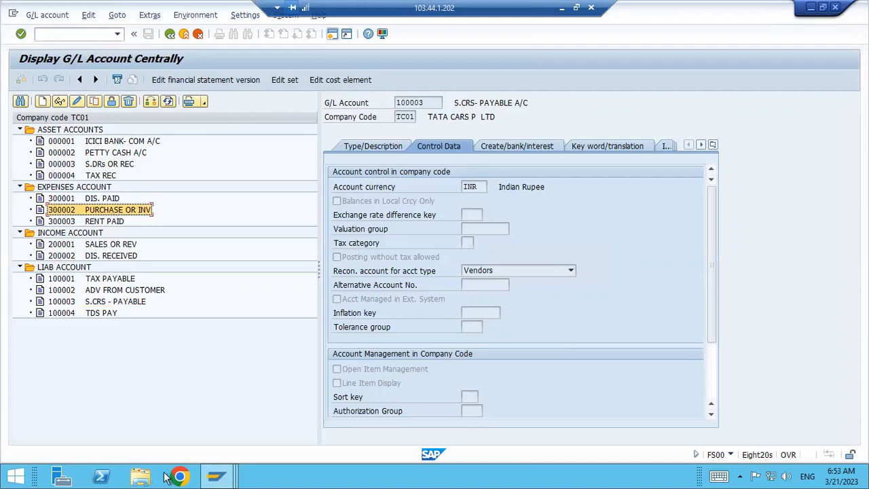
pyautogui.click(563, 10)
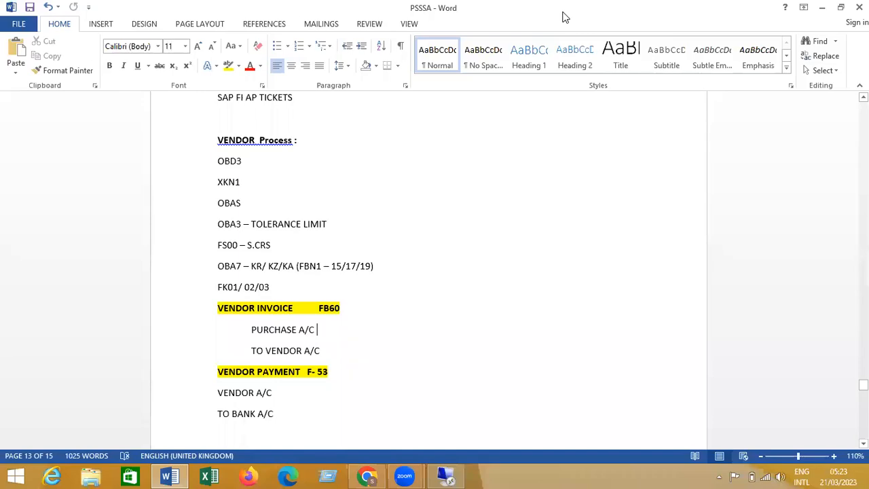
pyautogui.press('pagedown')
pyautogui.press('pagedown')
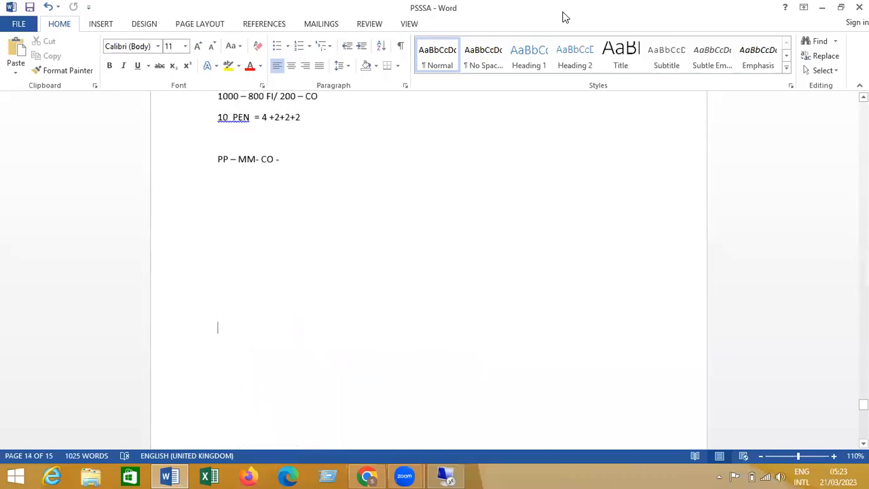
pyautogui.press('Up')
pyautogui.press('Up')
pyautogui.press('Up')
pyautogui.write('VENDOR')
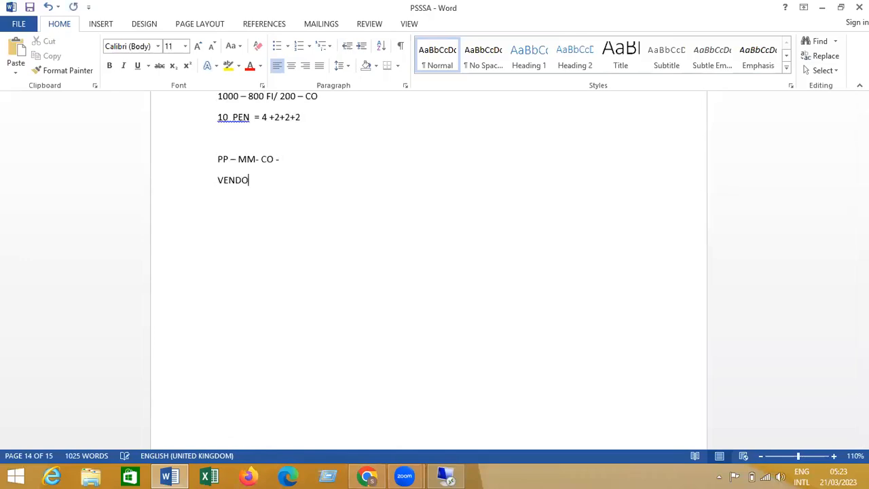
pyautogui.press('BackSpace')
pyautogui.press('BackSpace')
pyautogui.press('BackSpace')
pyautogui.press('BackSpace')
pyautogui.press('BackSpace')
pyautogui.press('BackSpace')
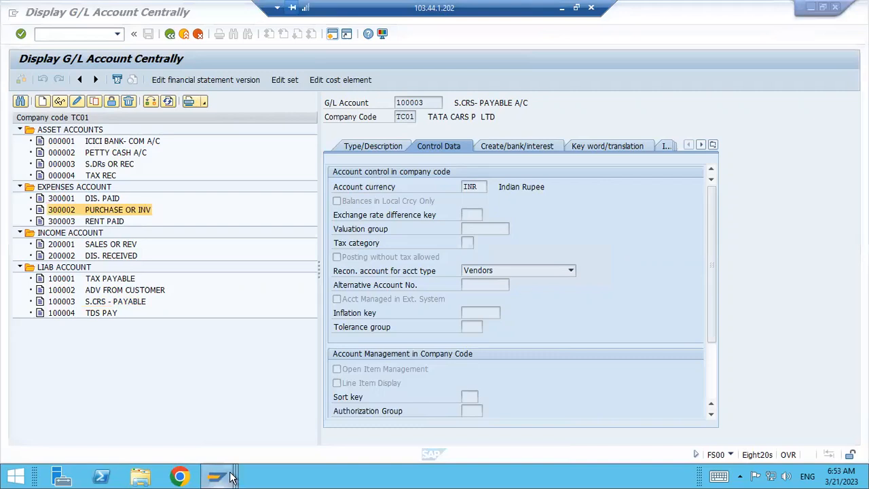
# Return to the FB60 vendor invoice, search vendors by country and company code TC01, and move the results window aside to reveal the invoice
pyautogui.moveTo(229, 474)
pyautogui.click(224, 402)
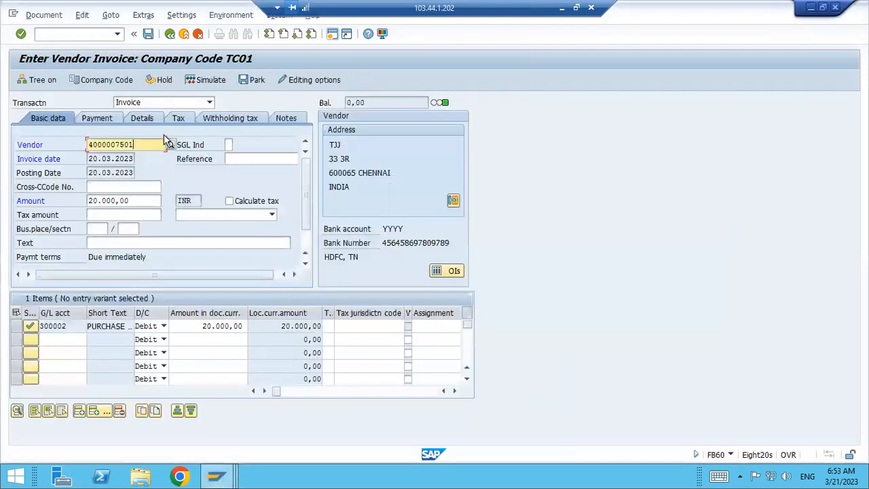
pyautogui.click(169, 144)
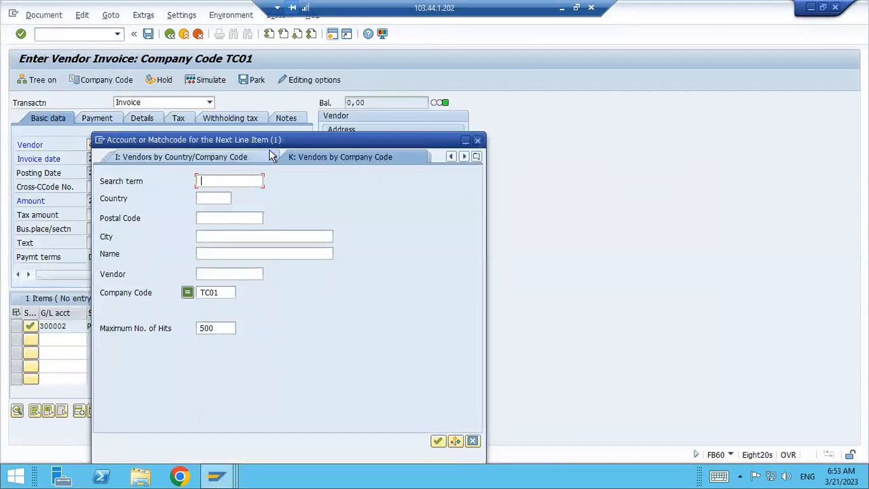
pyautogui.click(252, 157)
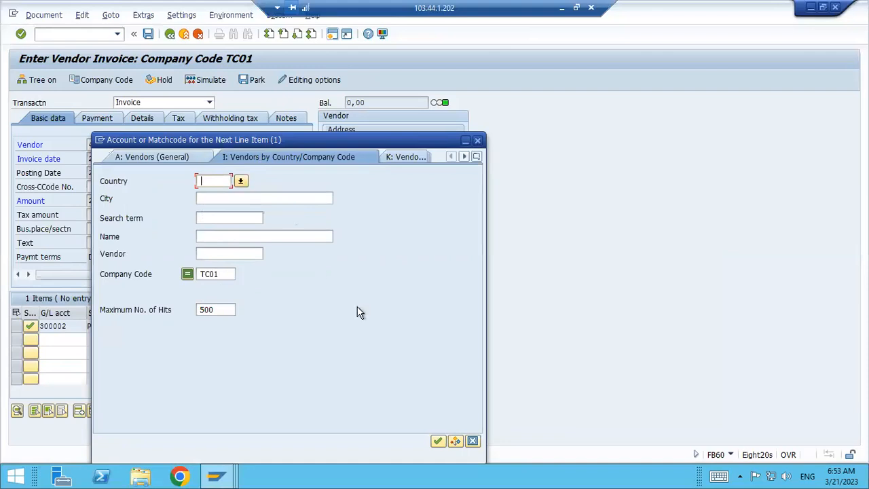
pyautogui.click(438, 442)
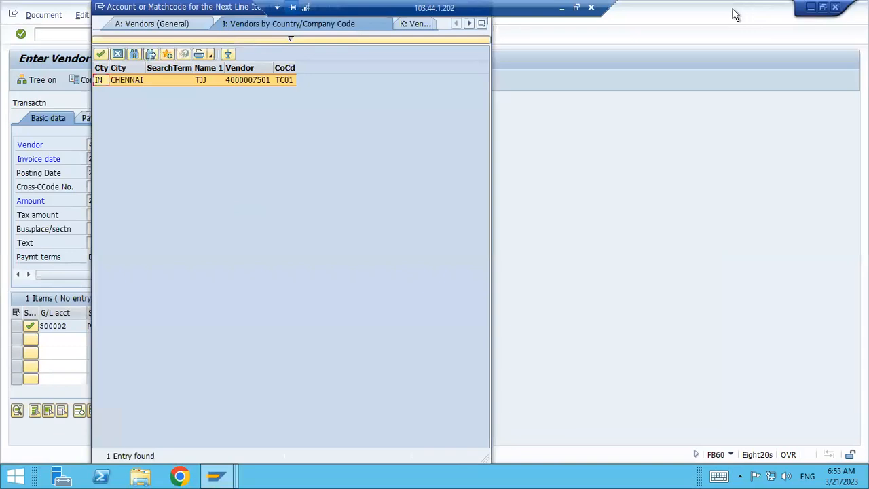
pyautogui.moveTo(141, 14); pyautogui.dragTo(512, 129)
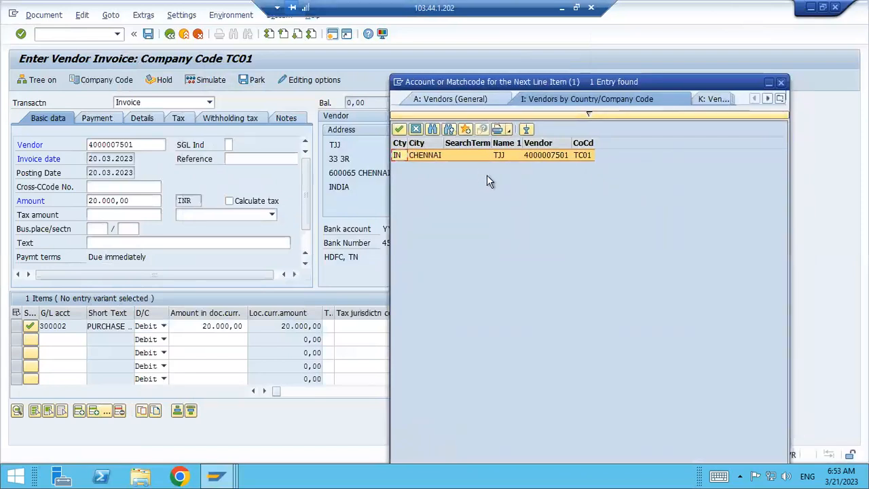
# Switch to the Change Vendor session and close the list of possible reconciliation accounts
pyautogui.click(217, 476)
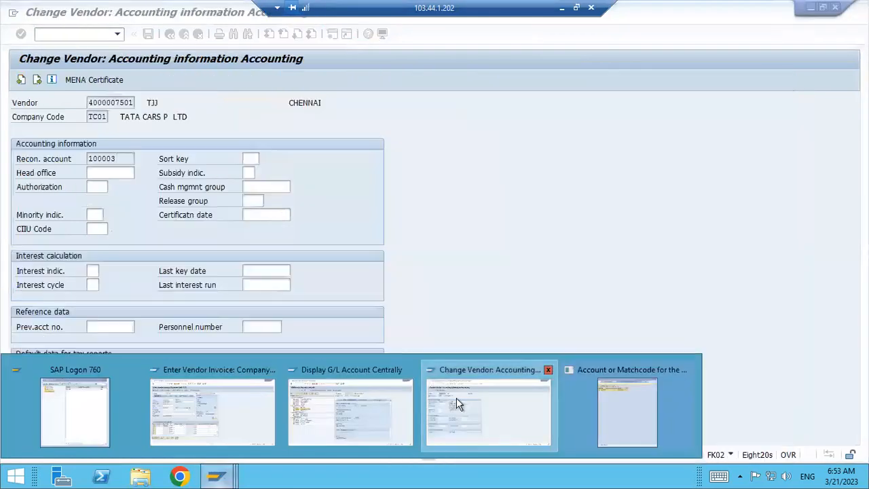
pyautogui.click(457, 402)
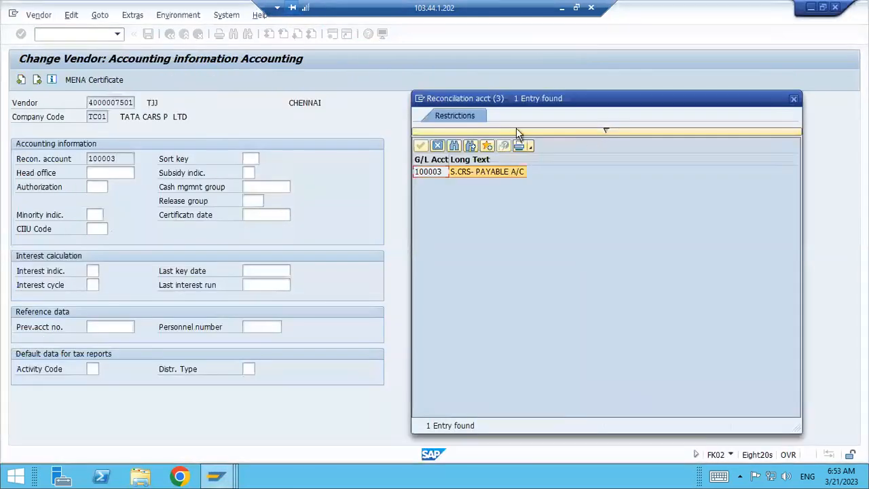
pyautogui.click(438, 147)
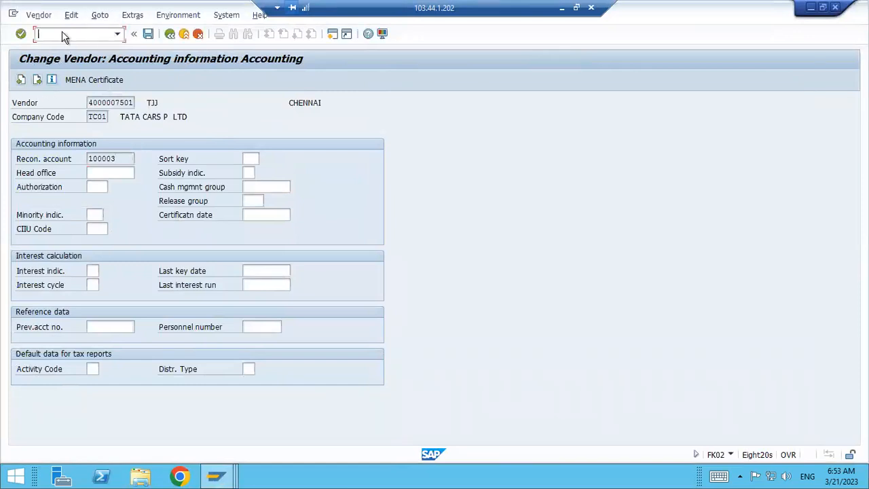
# Leave the vendor record, open the Create Vendor transaction FK01 and enter the TC account group for company code TC01
pyautogui.write('/n')
pyautogui.press('Return')
pyautogui.write('FK01')
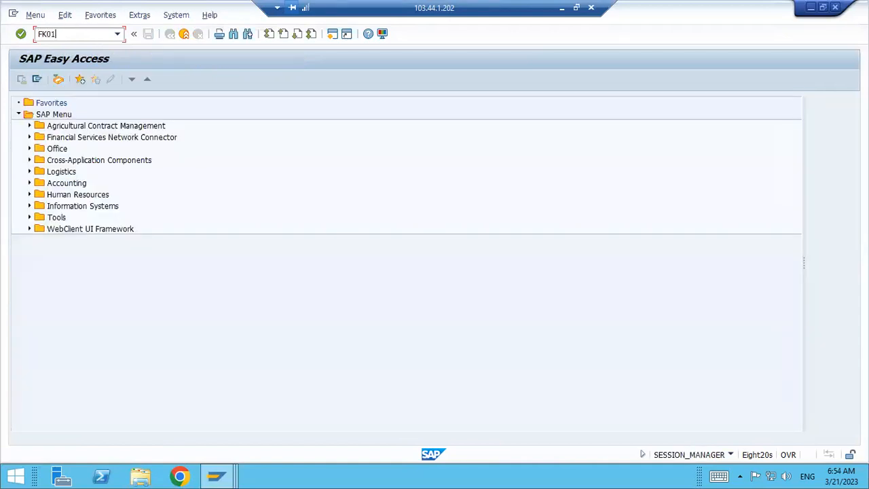
pyautogui.press('Return')
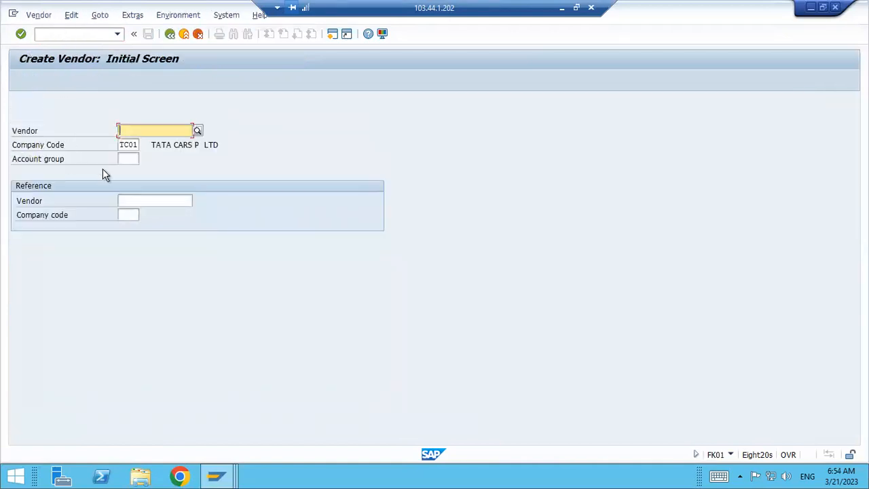
pyautogui.click(134, 160)
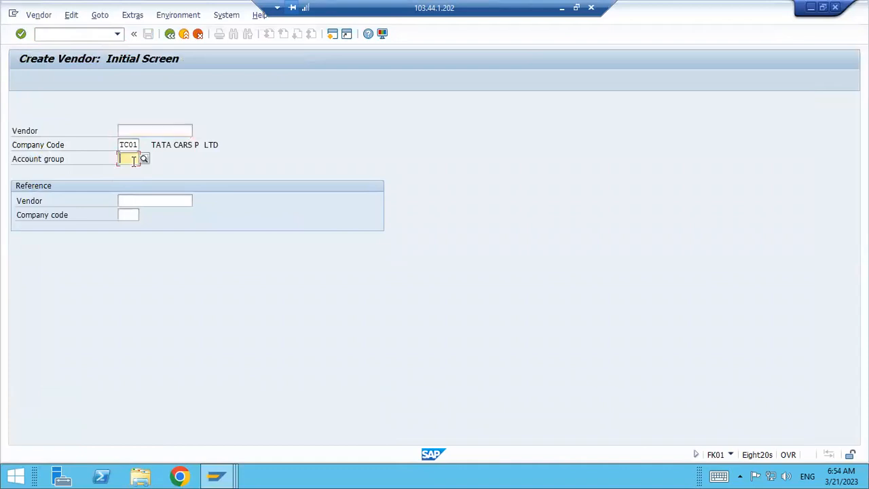
pyautogui.write('TC')
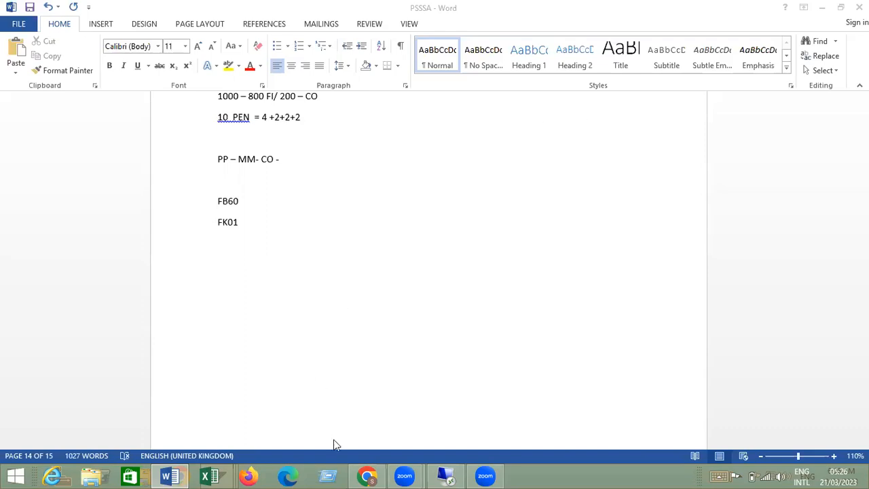
# Switch to the PSSSA notes in Word and add the lines "FS00 –S.CRS/ PURCHASE" and "FB60" below FK01
pyautogui.click(287, 327)
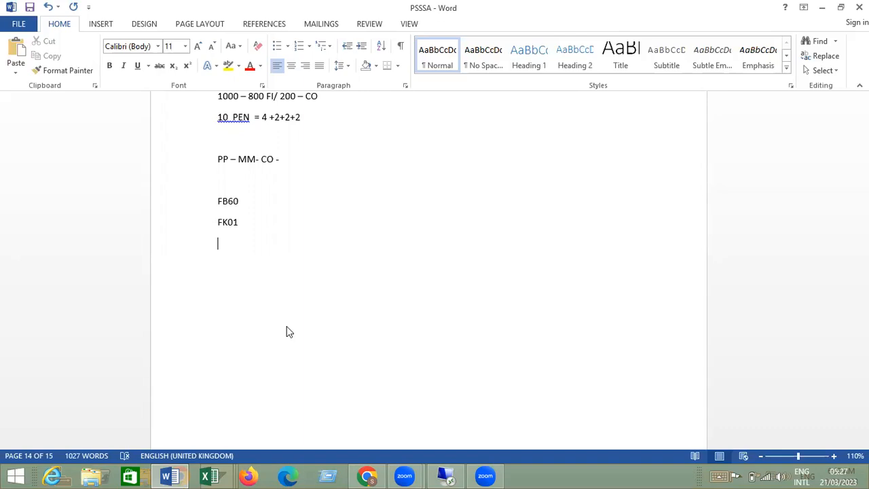
pyautogui.press('Left')
pyautogui.press('Left')
pyautogui.write('FS00 -S.CRS/ PURCHASE')
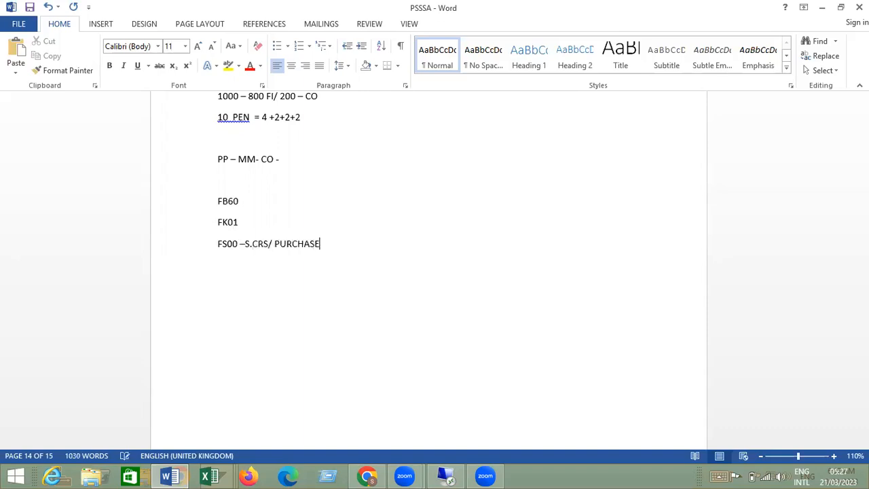
pyautogui.write('FB60')
pyautogui.press('Return')
# Return to the FB60 vendor invoice in SAP, dismiss the vendor search results and minimise the remote desktop
pyautogui.click(448, 478)
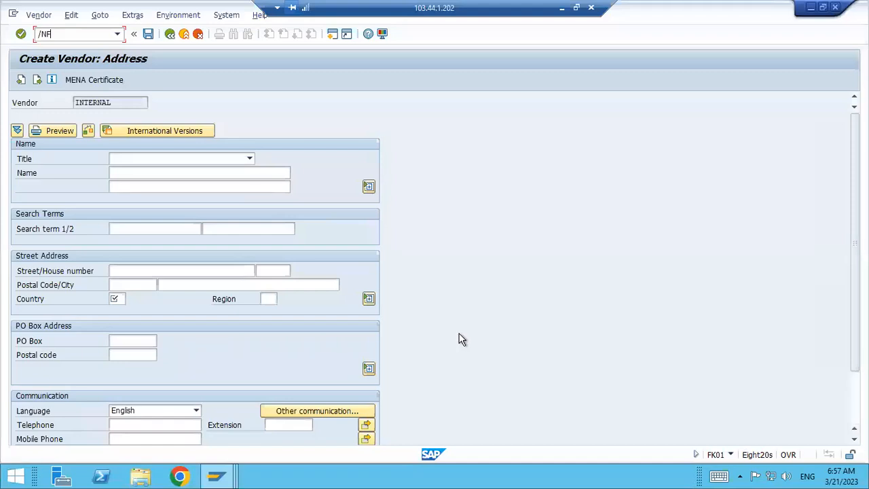
pyautogui.moveTo(216, 475)
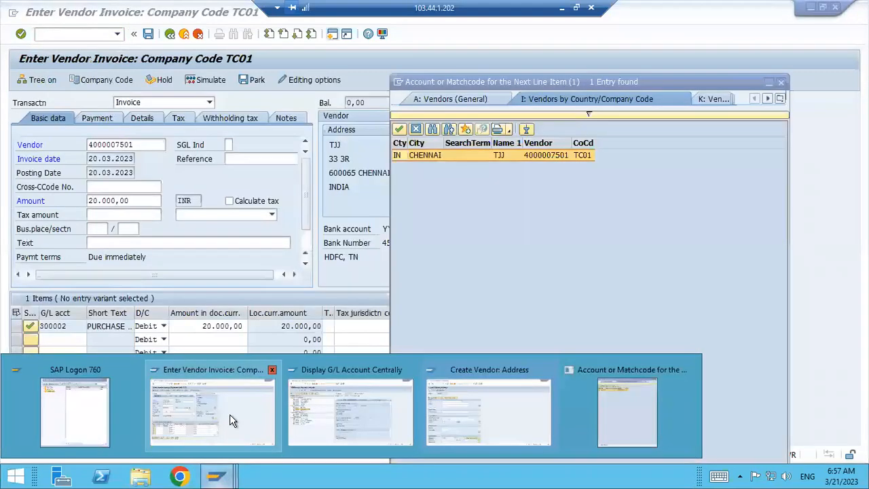
pyautogui.click(230, 421)
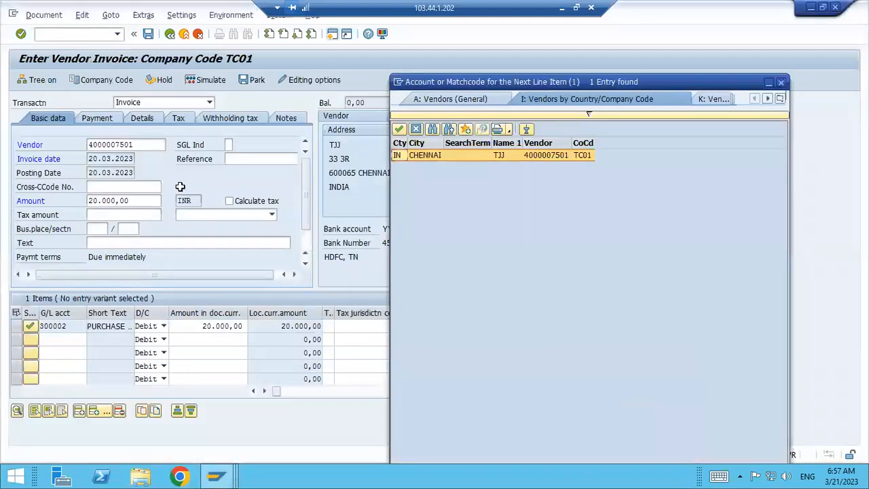
pyautogui.click(416, 130)
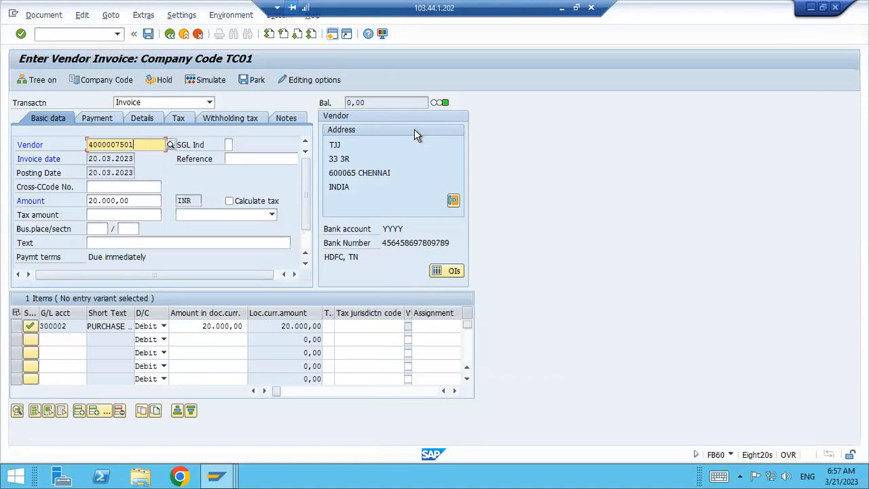
pyautogui.click(562, 8)
# Accept the folder for saving the Zoom recording and close the file window that opens
pyautogui.press('Up')
pyautogui.press('Up')
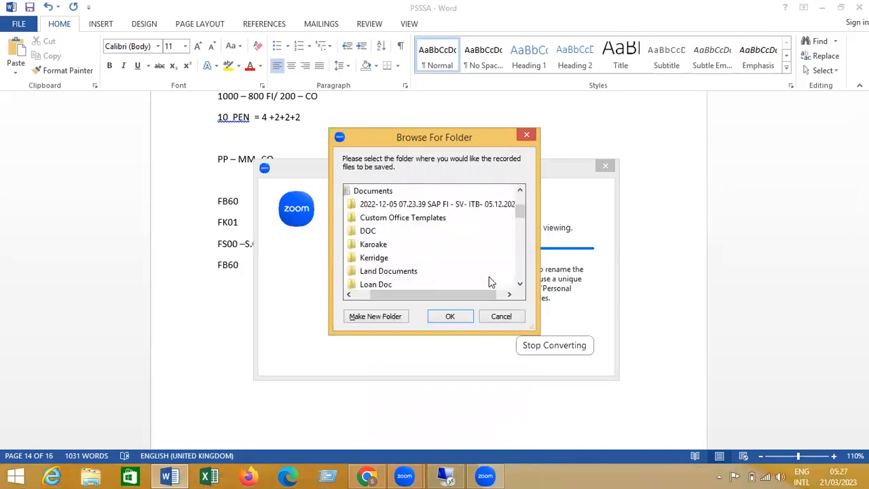
pyautogui.click(467, 319)
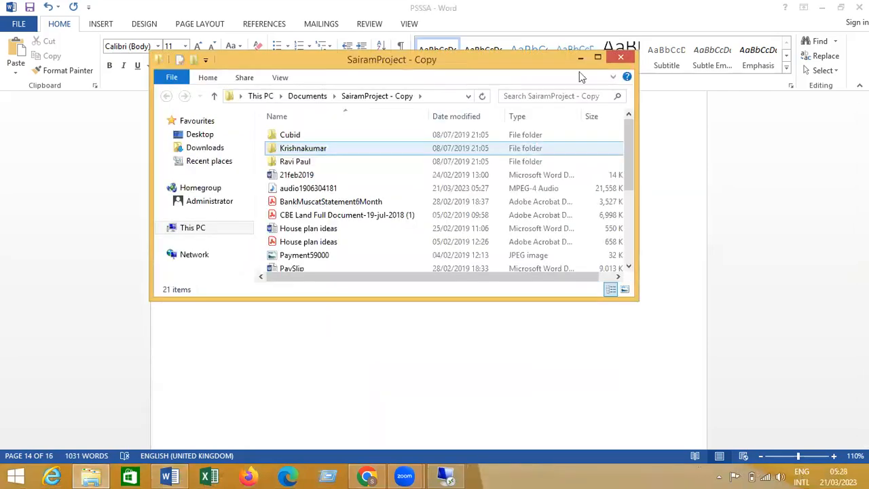
pyautogui.click(624, 61)
# Review the GL, AR and AP transaction code table in the Word notes, highlighting payment codes F-28 and F-53
pyautogui.scroll(10, 547, 157)
pyautogui.click(436, 410)
pyautogui.press('Down')
pyautogui.press('Down')
pyautogui.press('Down')
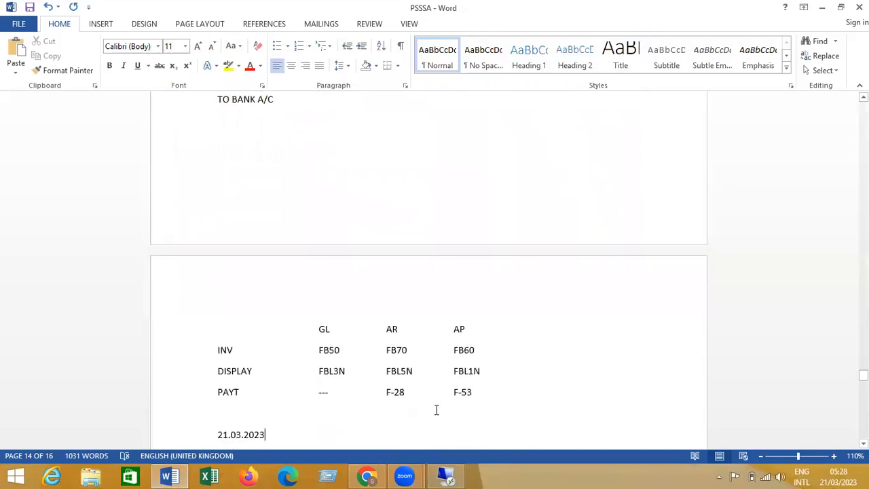
pyautogui.moveTo(394, 392); pyautogui.dragTo(497, 394)
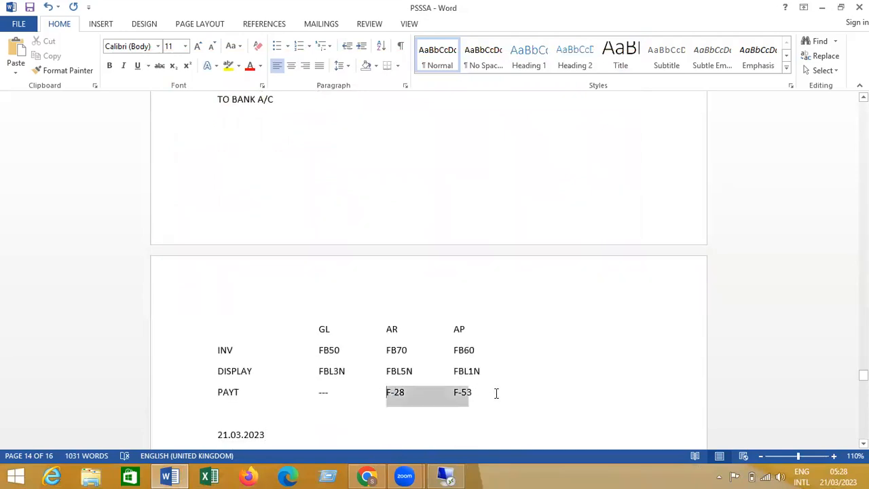
pyautogui.click(472, 418)
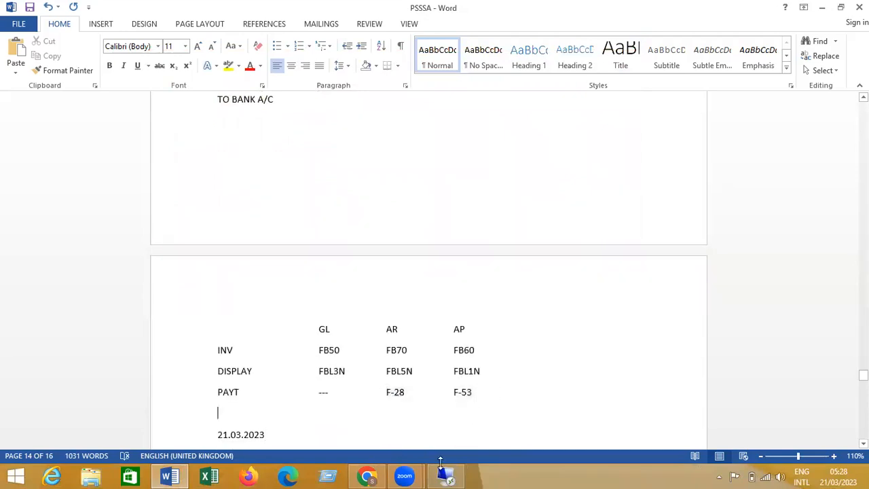
pyautogui.click(592, 330)
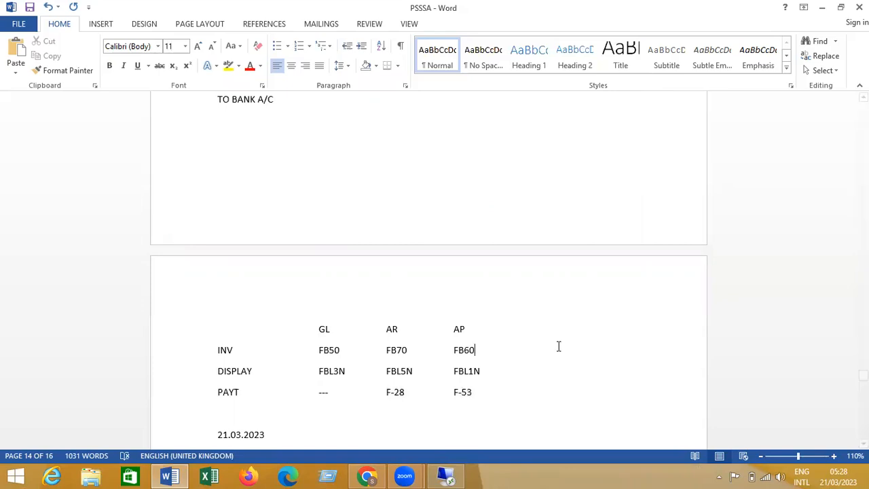
# Review the 21.03.2023 notes from the transaction code table down to the blank area below the last FB60 entry
pyautogui.press('Down')
pyautogui.press('Down')
pyautogui.press('Down')
pyautogui.press('Down')
pyautogui.press('Down')
pyautogui.press('Down')
pyautogui.press('Down')
pyautogui.press('Down')
pyautogui.press('Down')
pyautogui.press('Down')
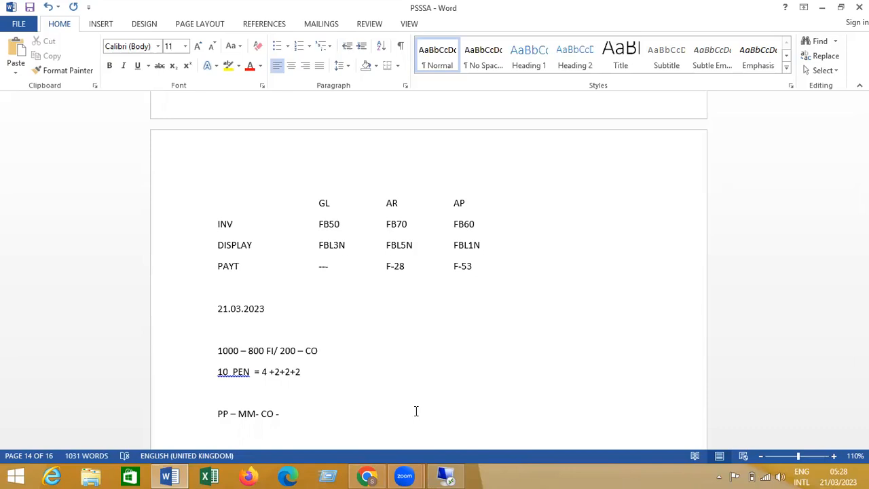
pyautogui.press('Return')
pyautogui.write('FB60')
pyautogui.press('Return')
pyautogui.write('FK01 FS00 –S.CRS/ PURCHASE')
pyautogui.press('Return')
pyautogui.write('FB60')
pyautogui.press('Return')
pyautogui.press('Return')
pyautogui.press('Return')
pyautogui.press('Return')
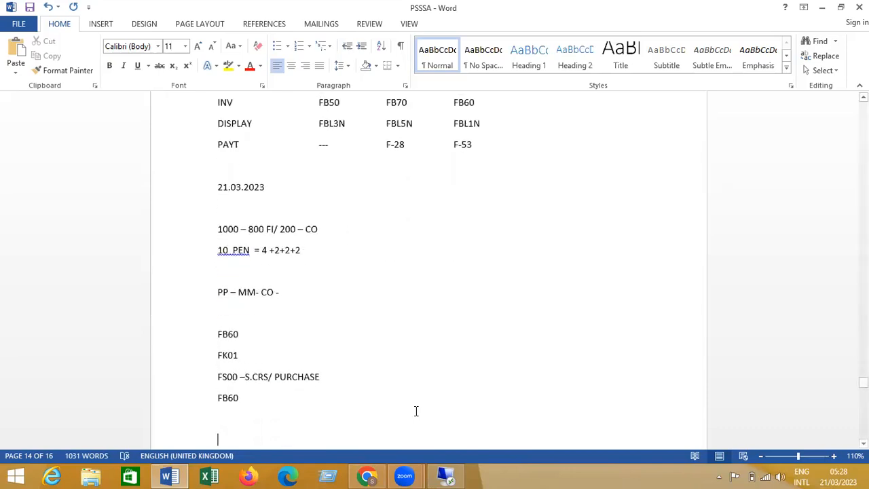
pyautogui.press('Return')
pyautogui.press('Return')
pyautogui.press('Return')
pyautogui.press('Return')
pyautogui.press('Return')
pyautogui.press('Return')
pyautogui.press('Return')
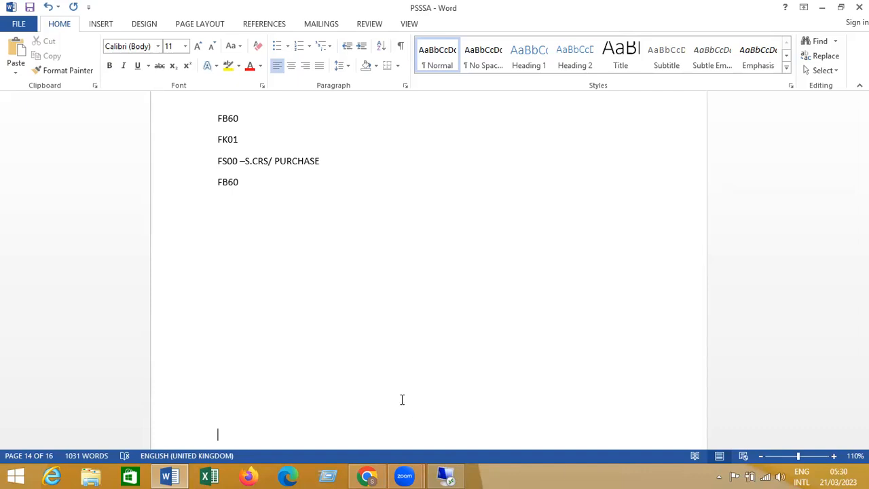
# Check the dates in the March 2023 system calendar twice and return to the Word notes
pyautogui.click(837, 476)
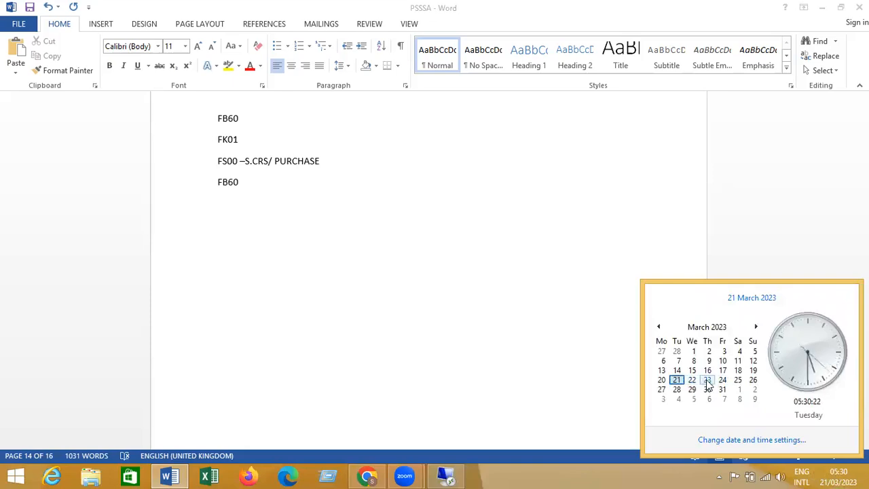
pyautogui.click(477, 249)
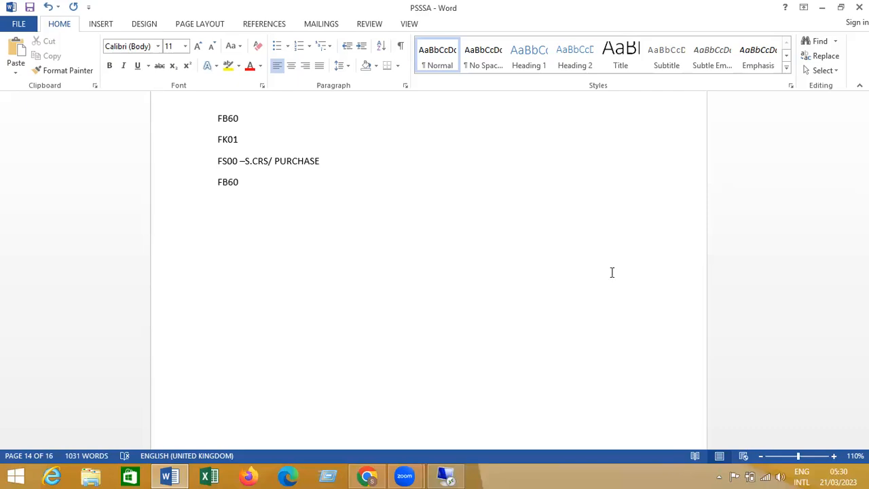
pyautogui.click(835, 475)
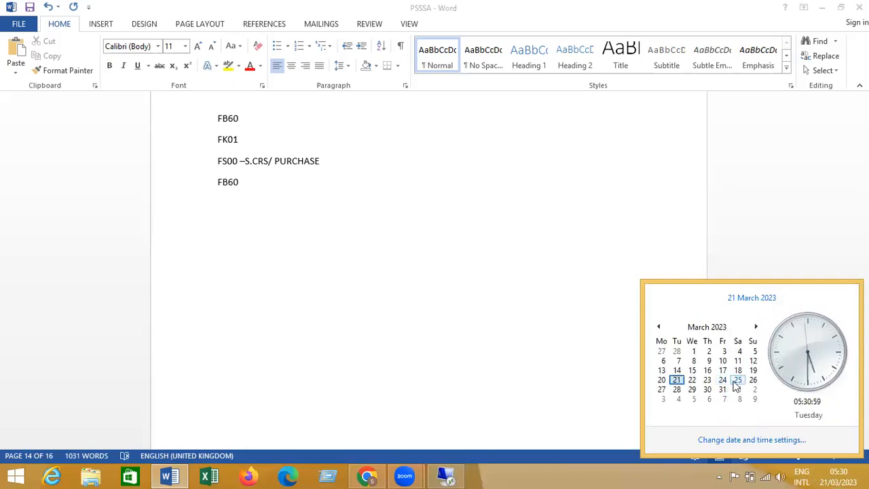
pyautogui.click(602, 315)
pyautogui.click(268, 198)
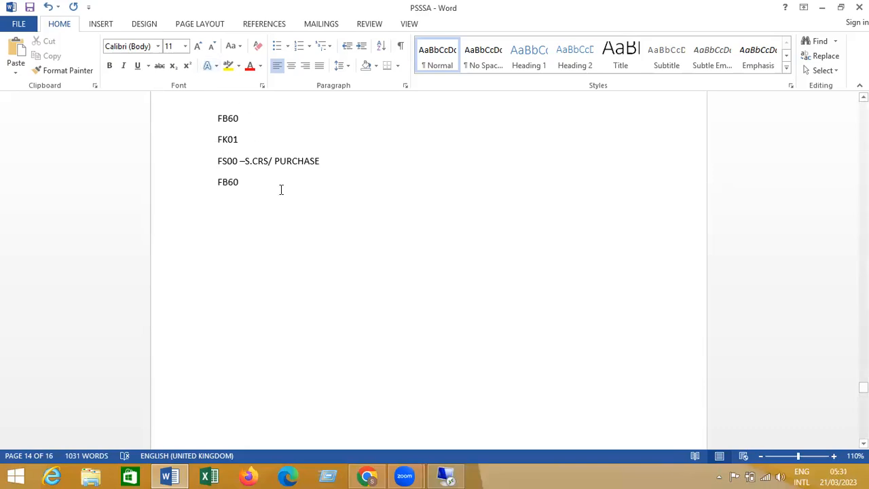